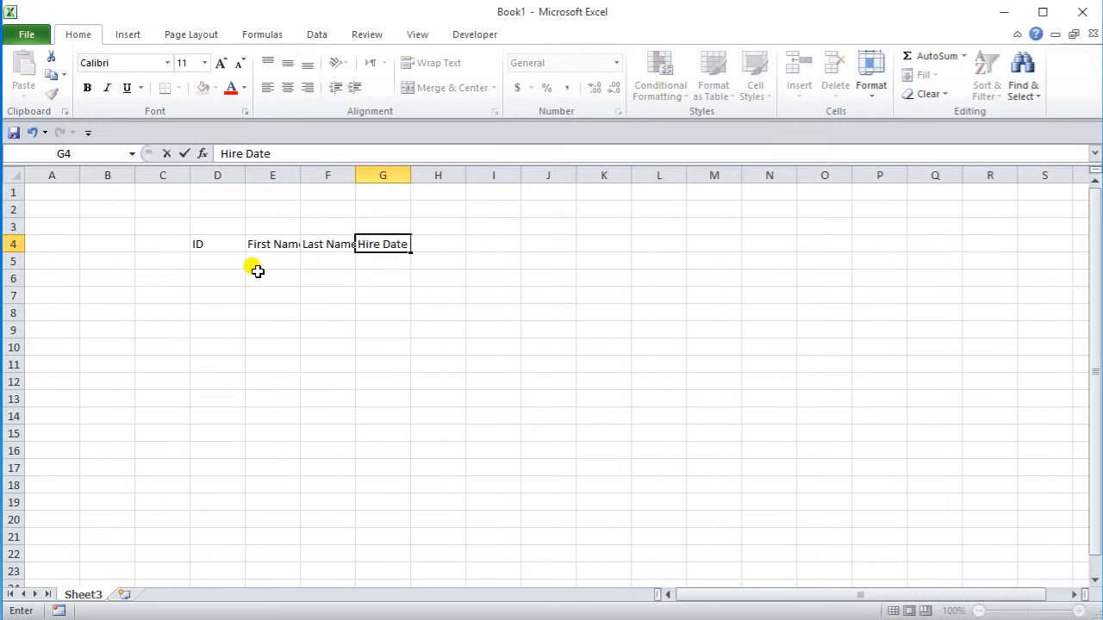
# Step: Finish the row 4 headers with Hire Date, Start Salry, Phone and Email
pyautogui.press('Tab')
pyautogui.write('S')
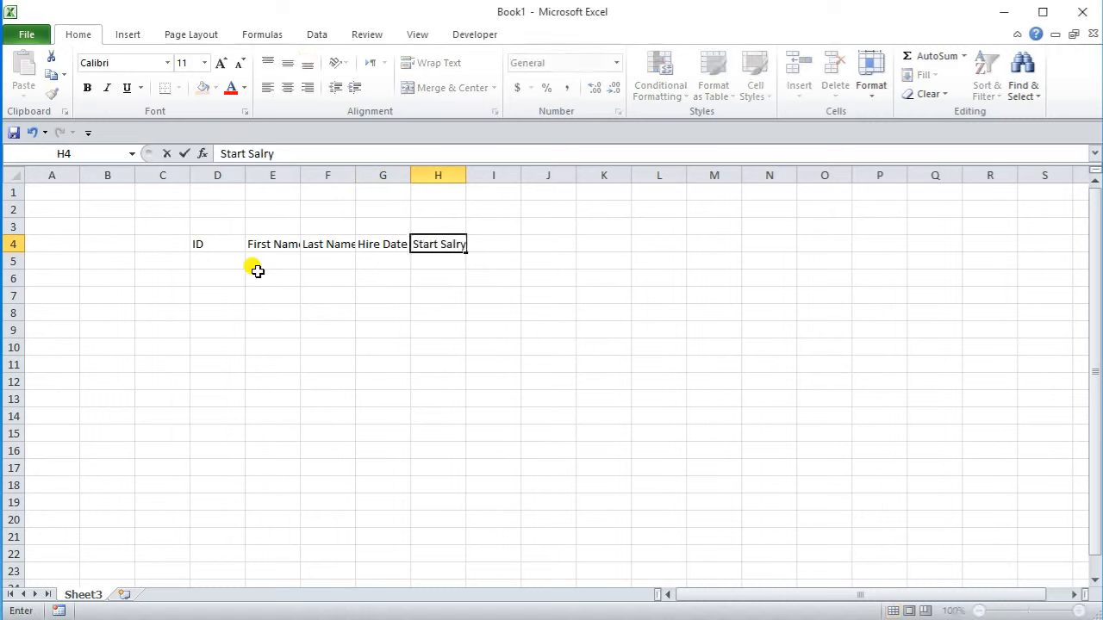
pyautogui.press('Tab')
pyautogui.write('P')
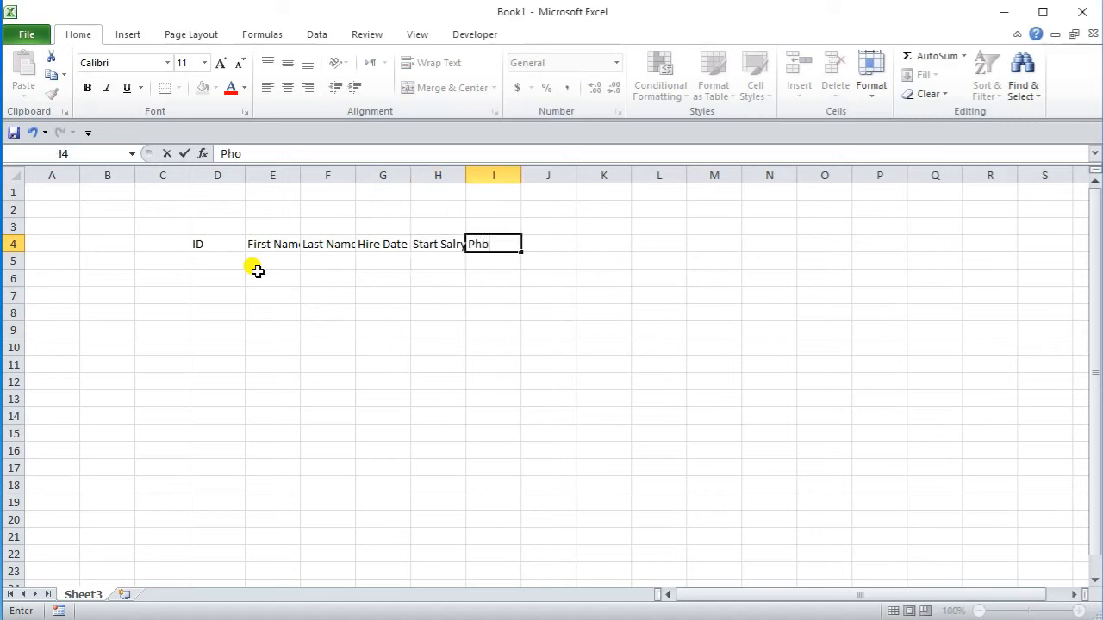
pyautogui.press('Tab')
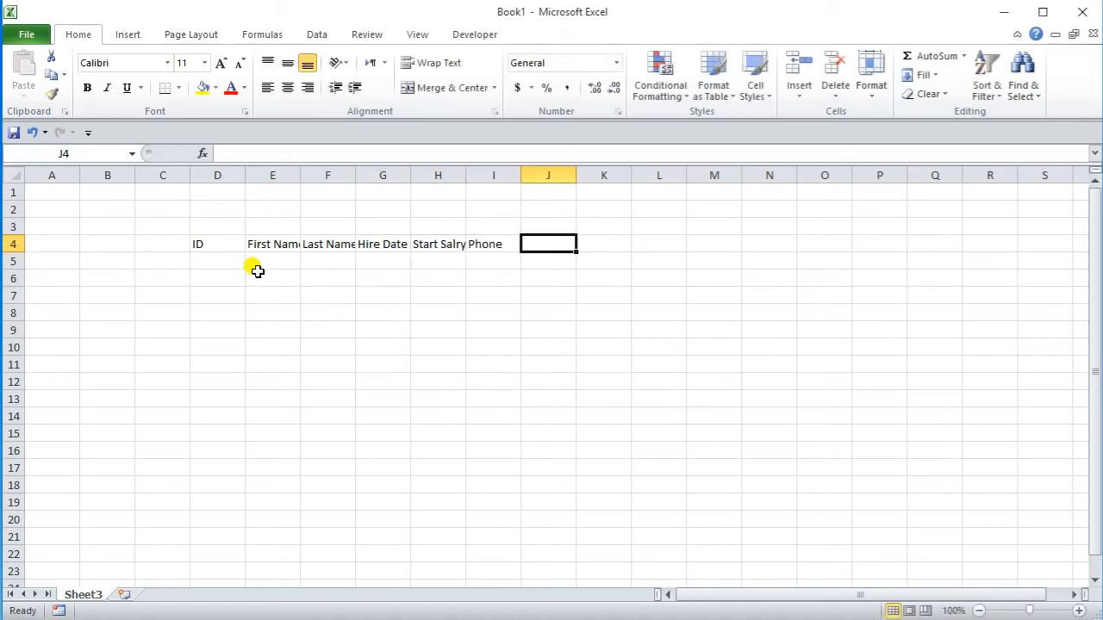
pyautogui.write('E')
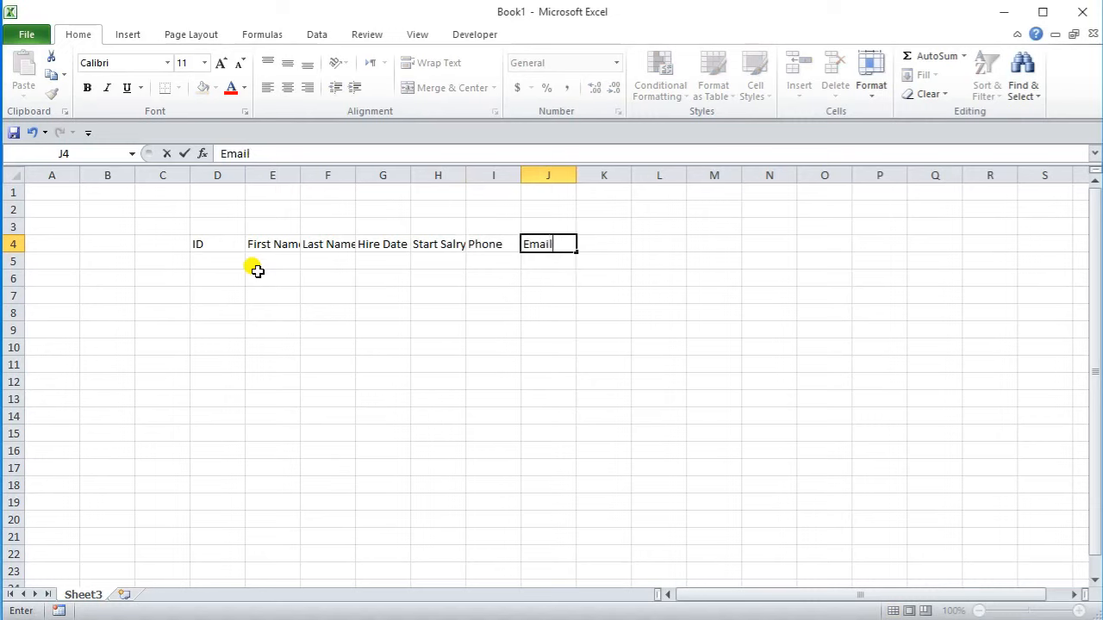
pyautogui.write('mail')
pyautogui.press('Tab')
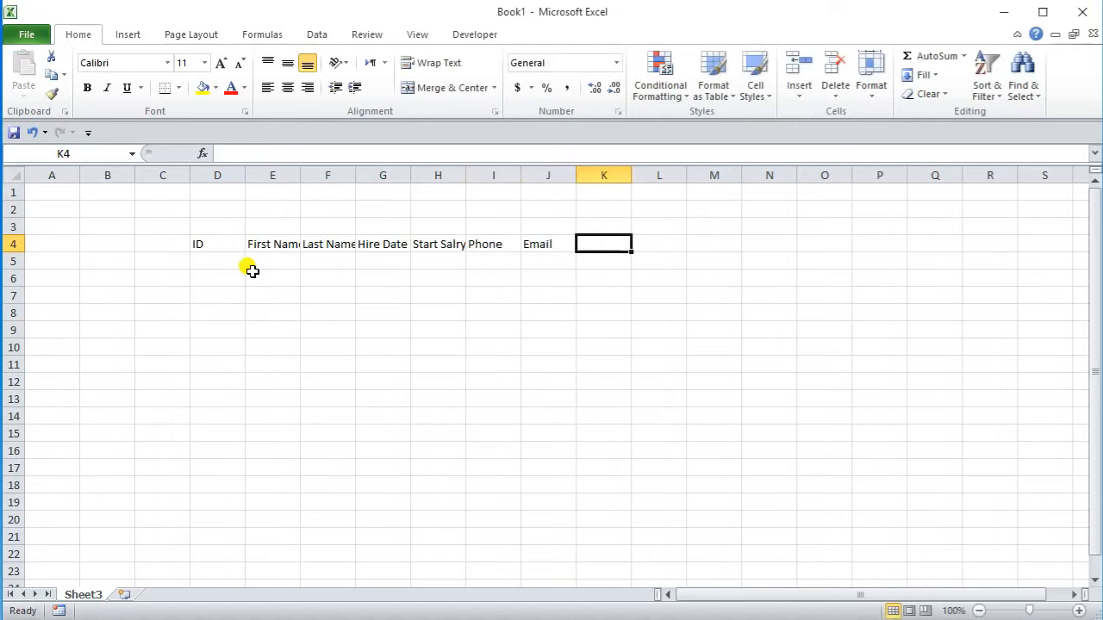
pyautogui.click(206, 241)
# Step: Make the D4:J4 header labels bold at 18 pt
pyautogui.doubleClick(230, 242)
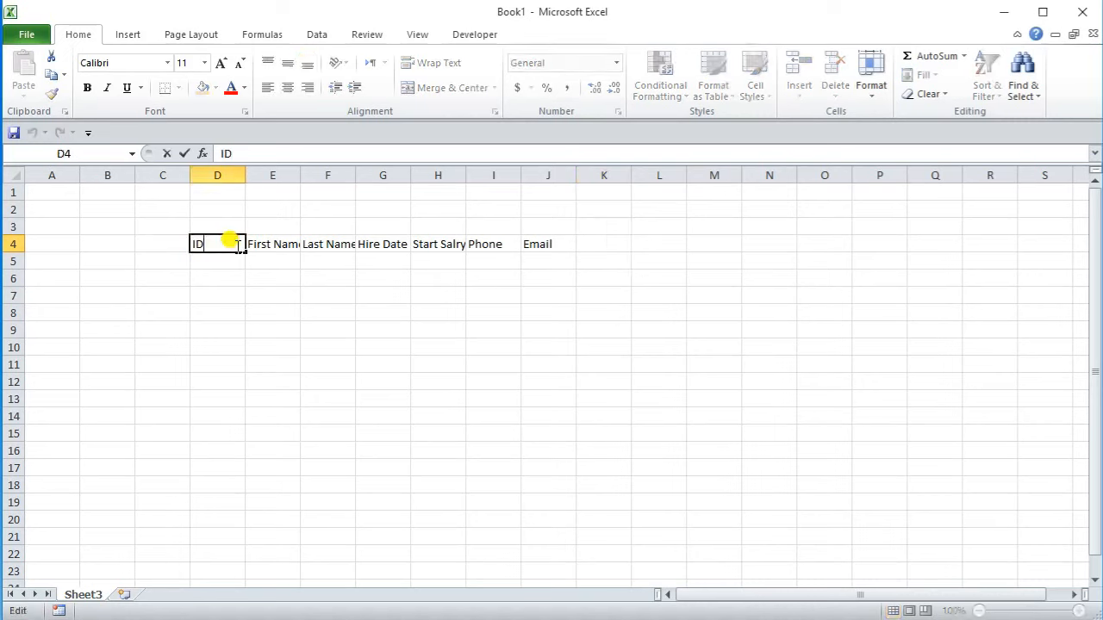
pyautogui.click(274, 244)
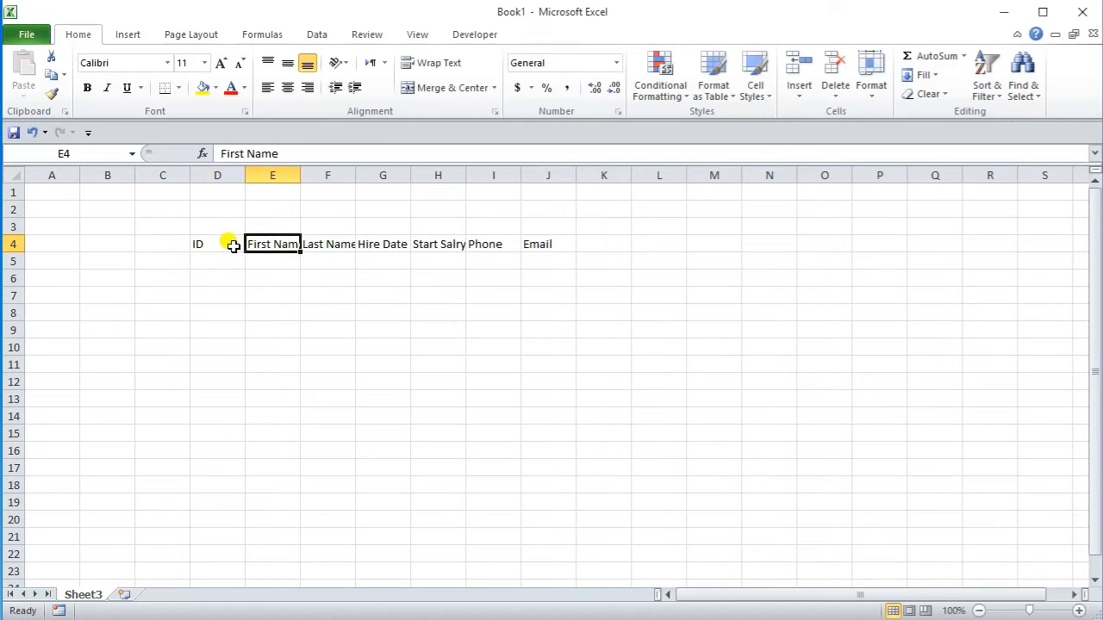
pyautogui.moveTo(222, 242); pyautogui.dragTo(538, 245)
pyautogui.click(220, 63)
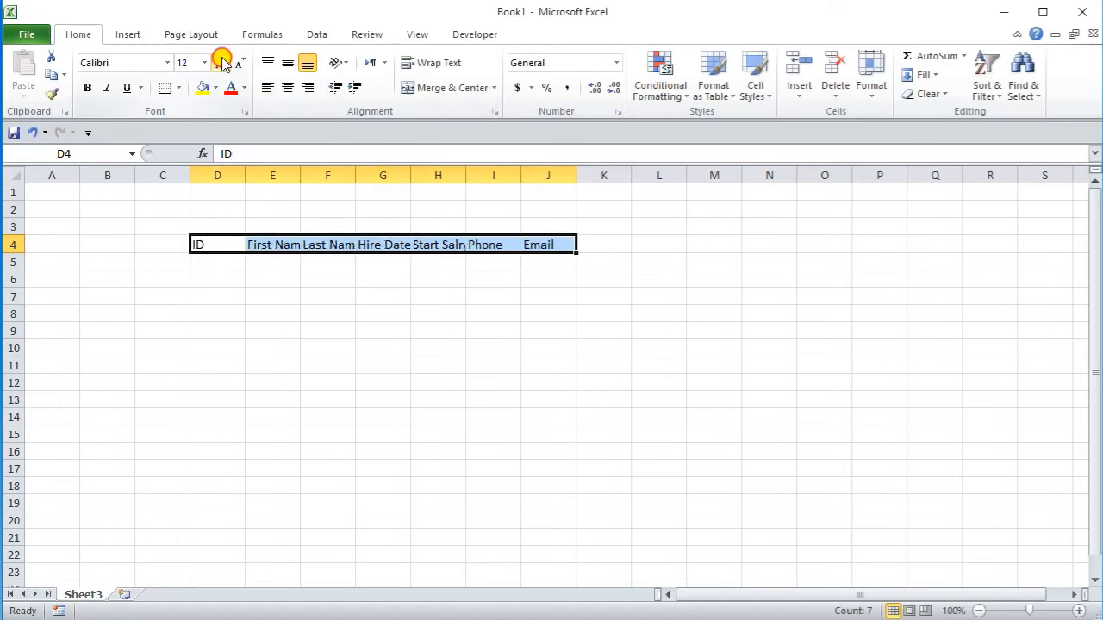
pyautogui.click(221, 63)
pyautogui.click(220, 63)
pyautogui.click(220, 63)
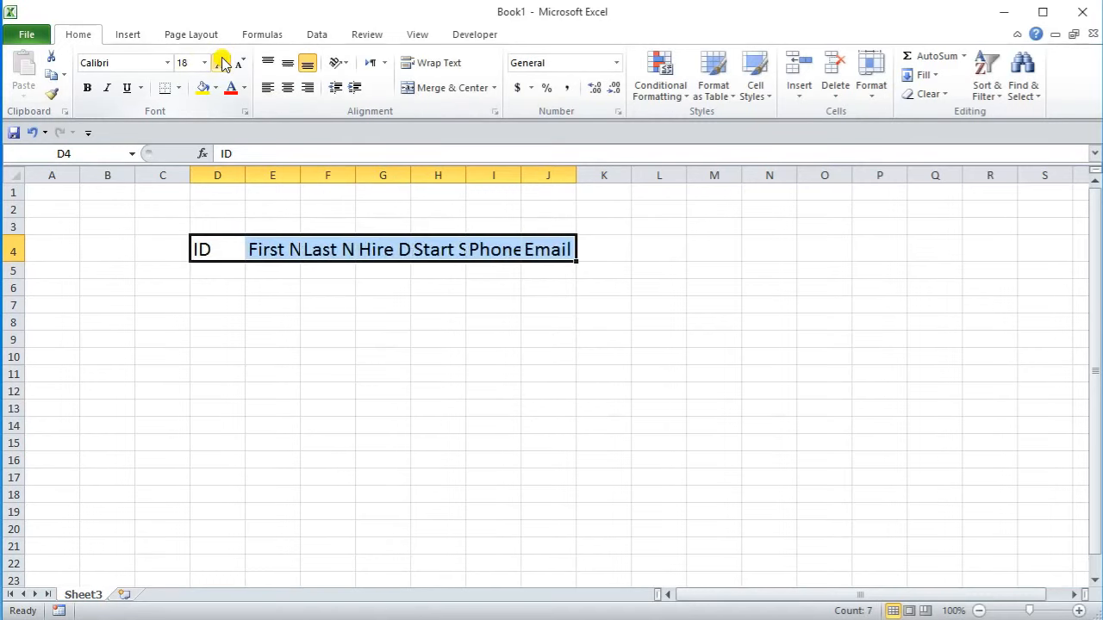
pyautogui.click(86, 89)
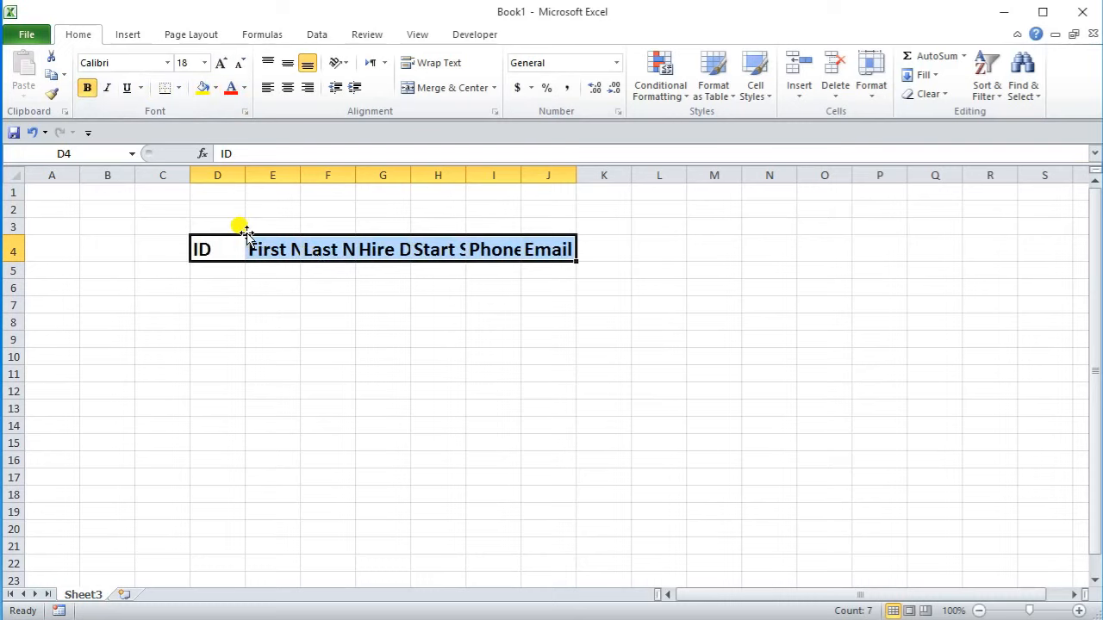
# Step: Widen columns D through J so every header label fits fully
pyautogui.moveTo(246, 176); pyautogui.dragTo(271, 176)
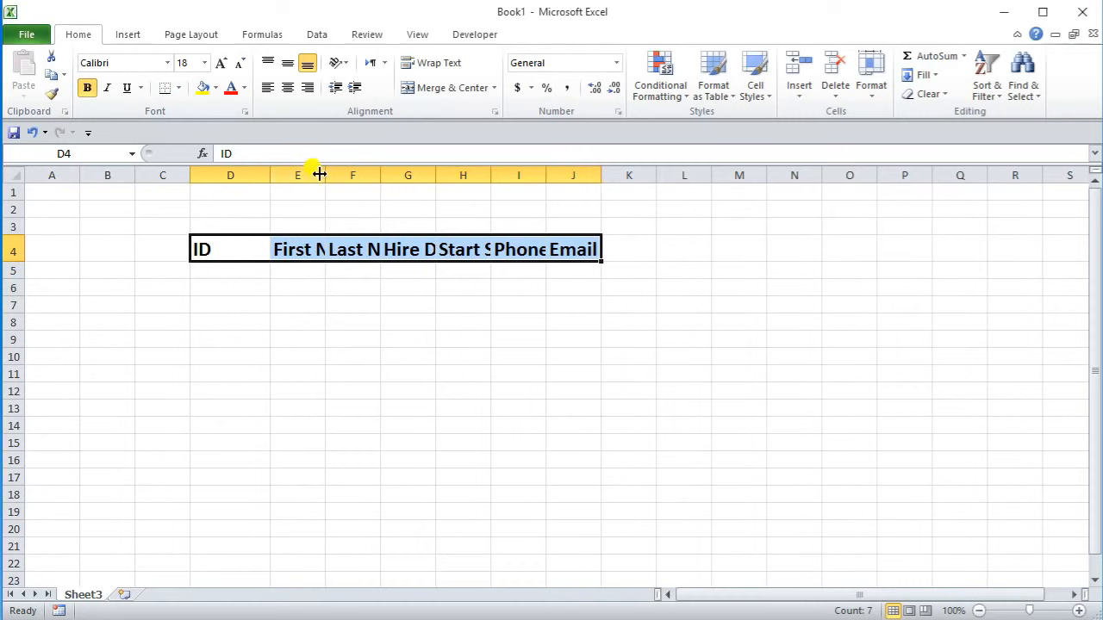
pyautogui.moveTo(326, 176); pyautogui.dragTo(365, 176)
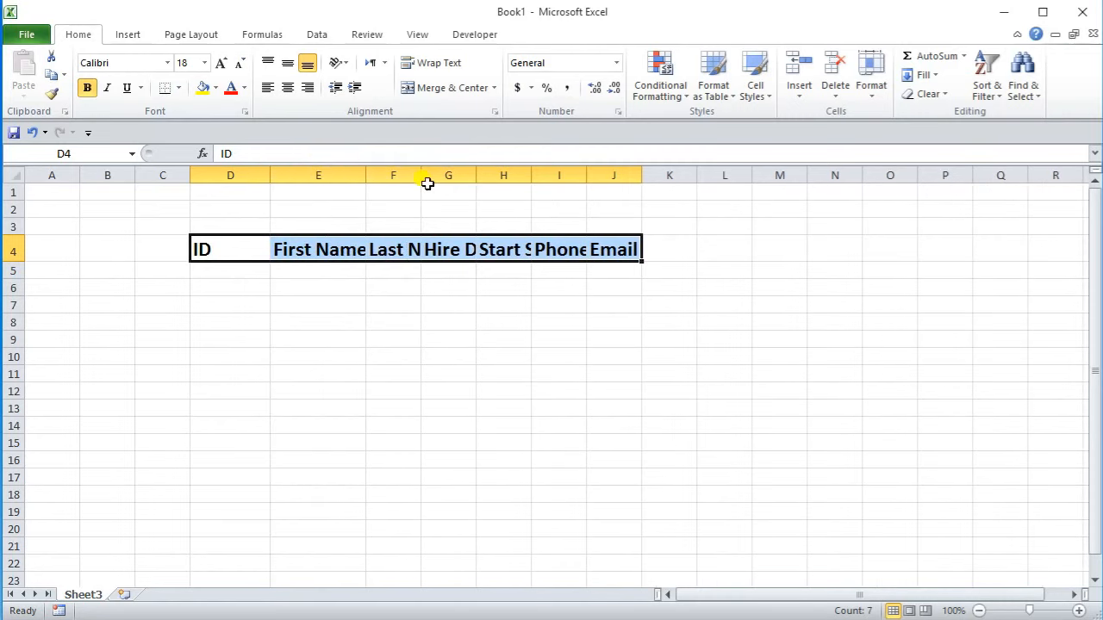
pyautogui.doubleClick(366, 176)
pyautogui.moveTo(373, 175); pyautogui.dragTo(498, 177)
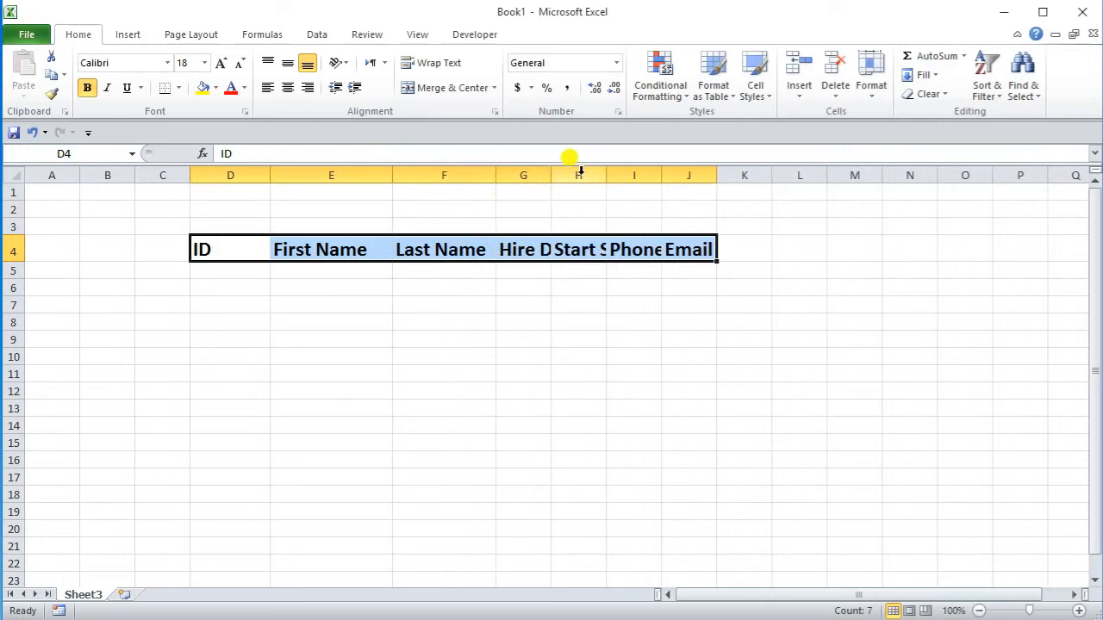
pyautogui.moveTo(552, 175); pyautogui.dragTo(997, 172)
pyautogui.click(1000, 175)
pyautogui.click(1010, 175)
pyautogui.click(800, 251)
pyautogui.click(634, 250)
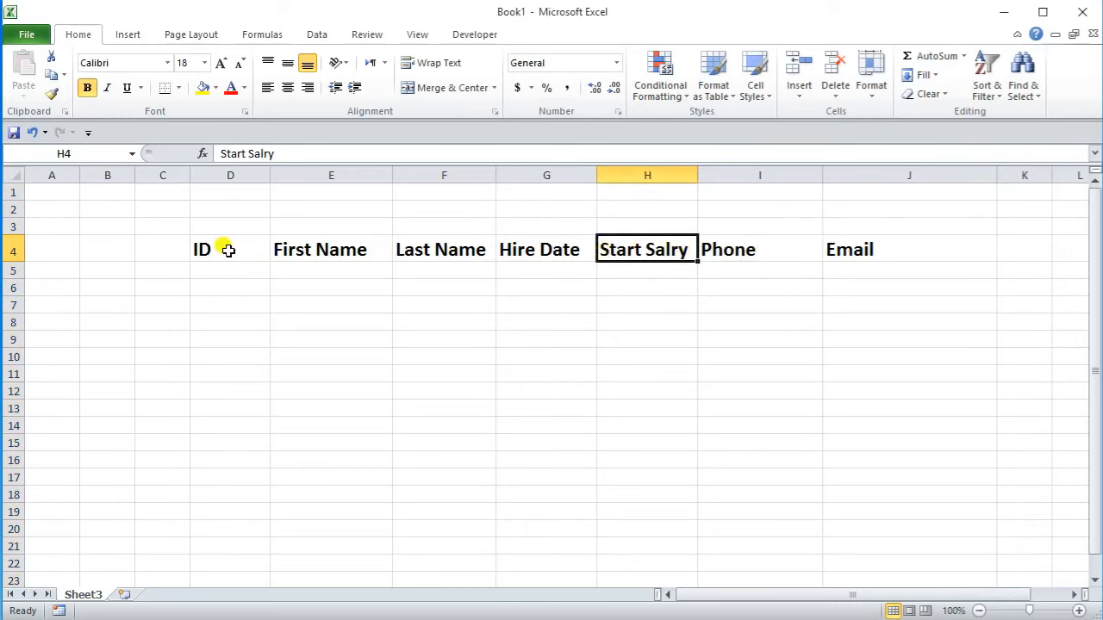
pyautogui.moveTo(224, 249); pyautogui.dragTo(828, 249)
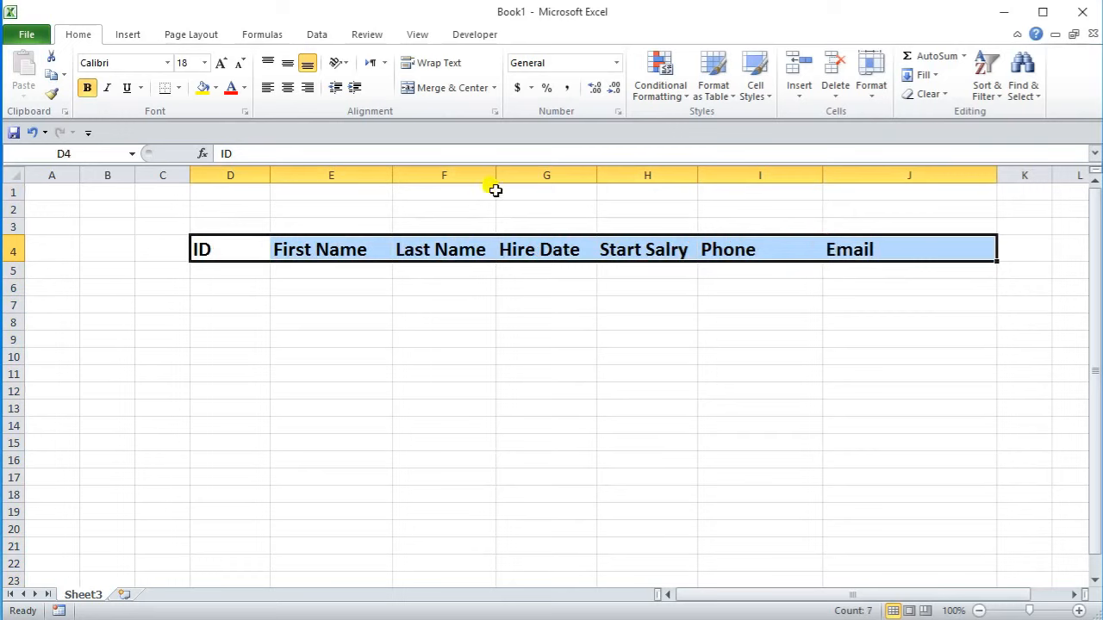
# Step: Fill the D4:J4 header row dark blue and make its text white
pyautogui.click(215, 88)
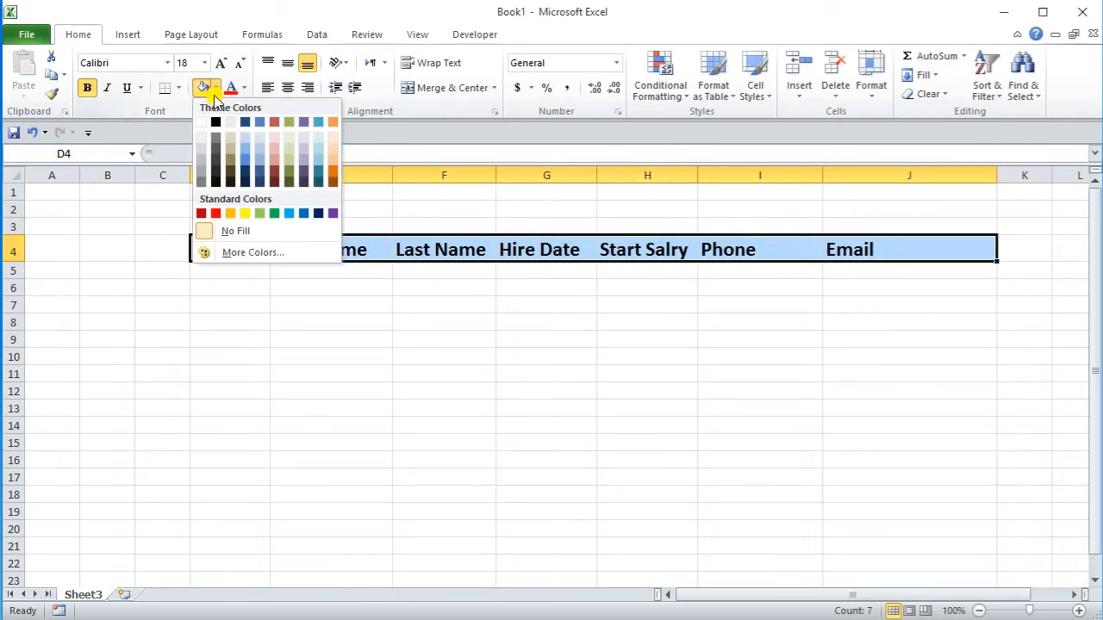
pyautogui.click(319, 214)
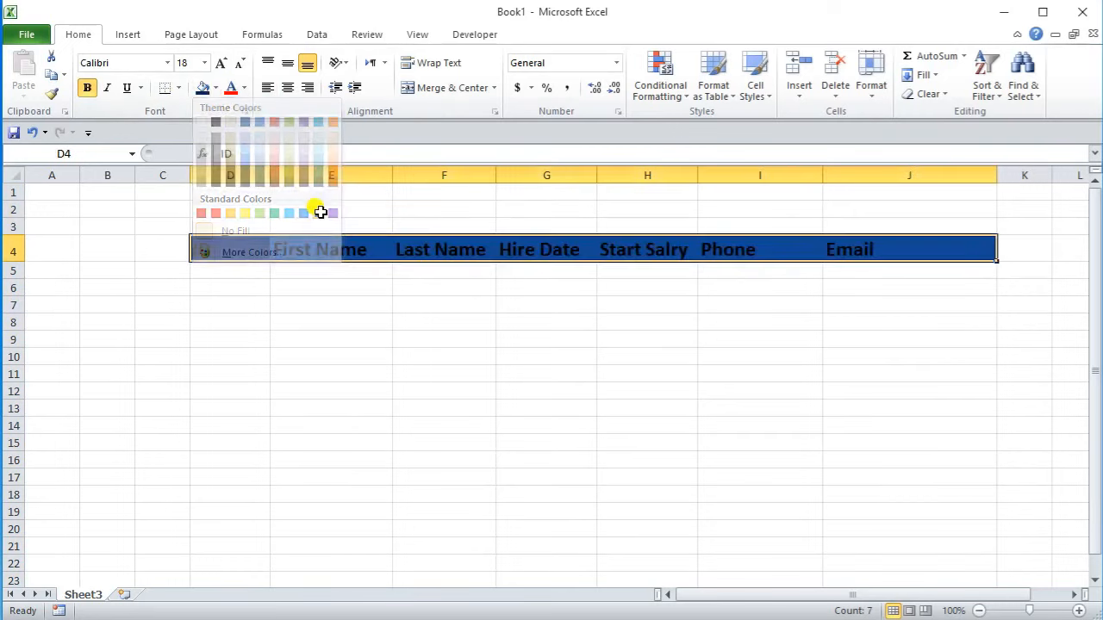
pyautogui.click(245, 90)
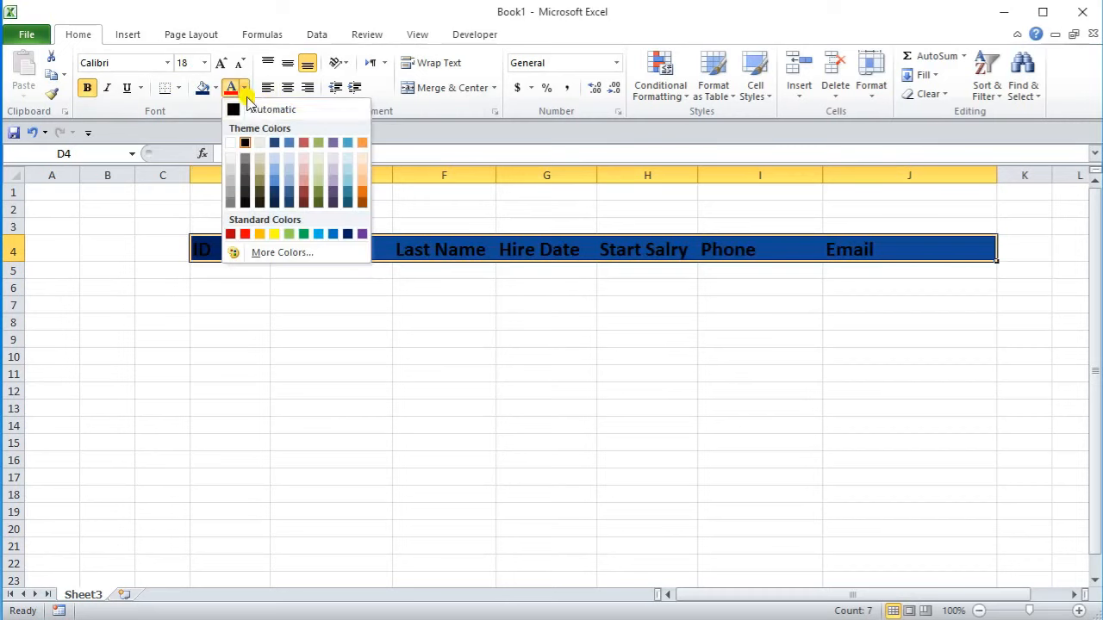
pyautogui.click(232, 143)
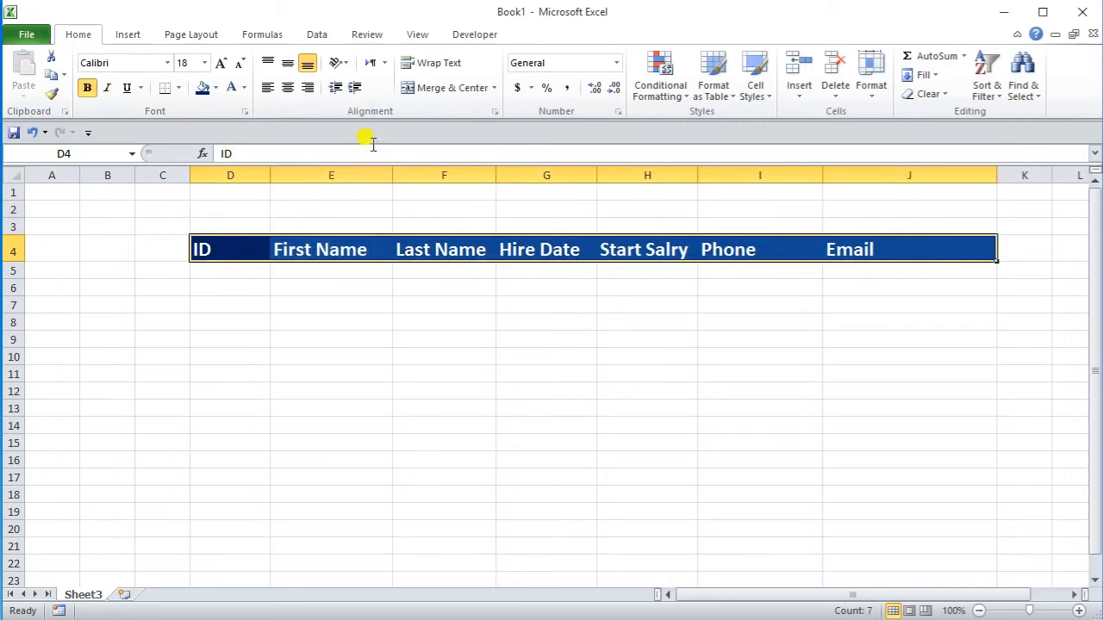
pyautogui.click(549, 391)
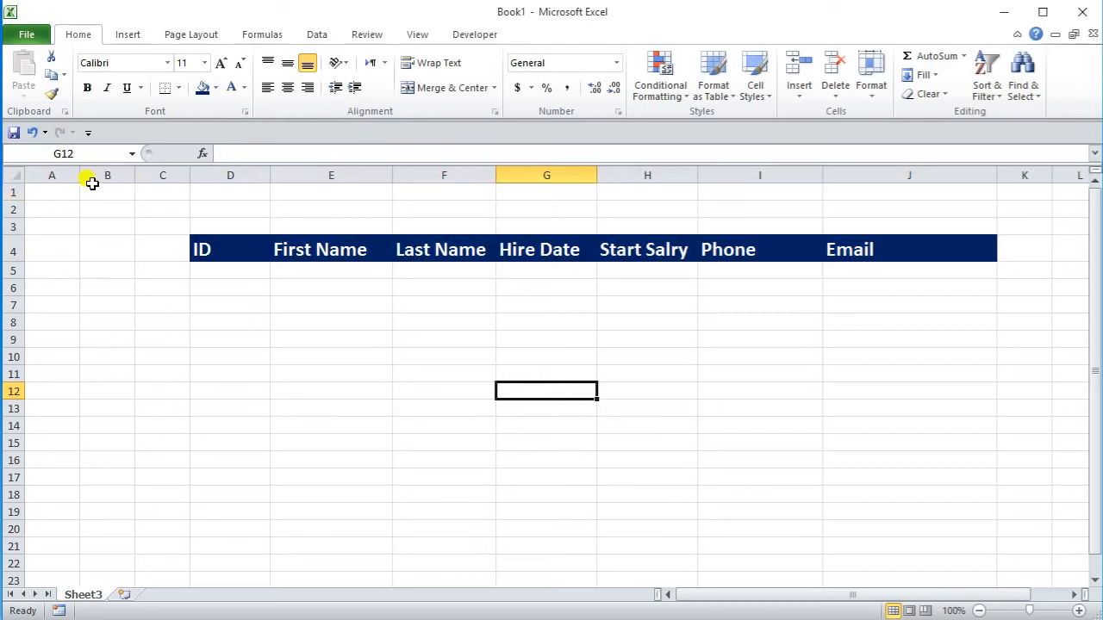
# Step: Delete the empty column B so the table starts in column C
pyautogui.click(107, 175)
pyautogui.rightClick(107, 177)
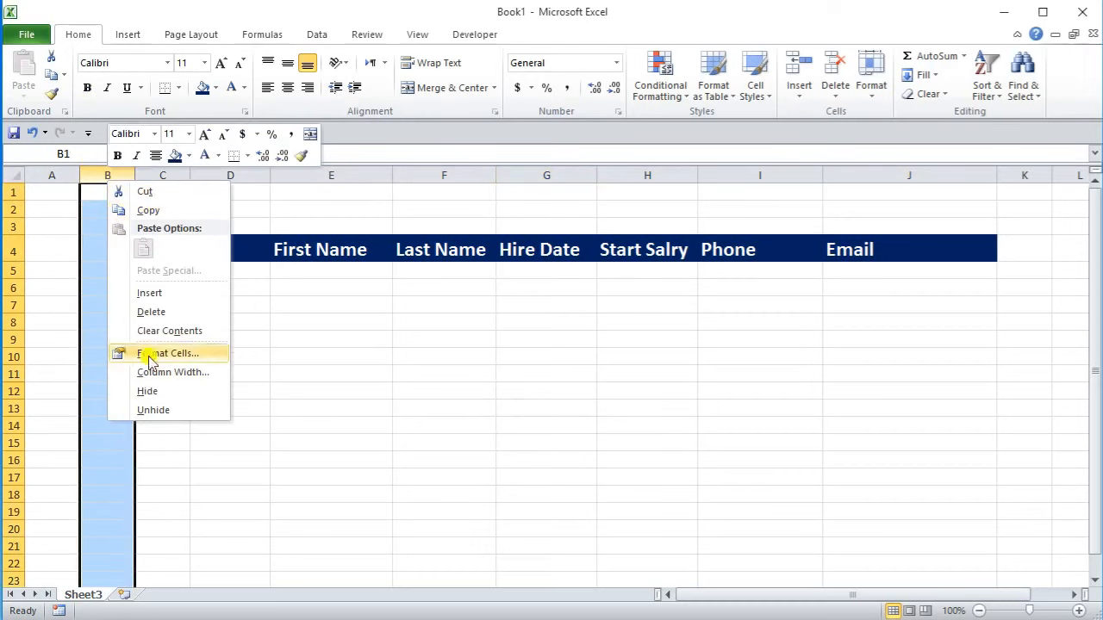
pyautogui.click(152, 311)
pyautogui.click(173, 288)
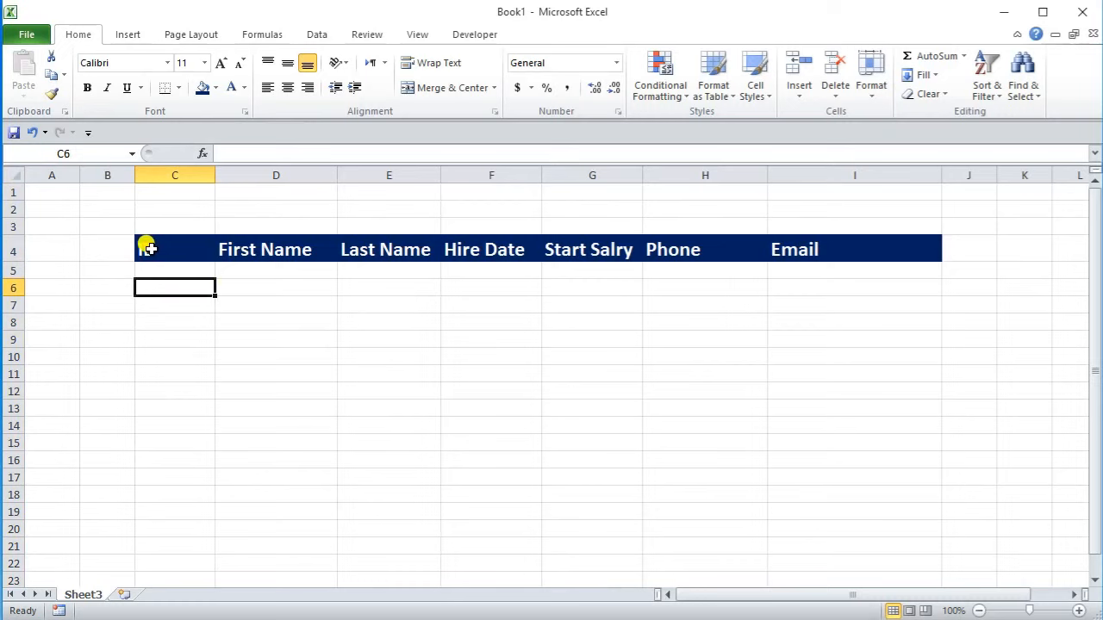
# Step: Apply All Borders to the table range from row 4 down to row 31
pyautogui.moveTo(149, 249); pyautogui.dragTo(850, 587)
pyautogui.scroll(3, 620, 323)
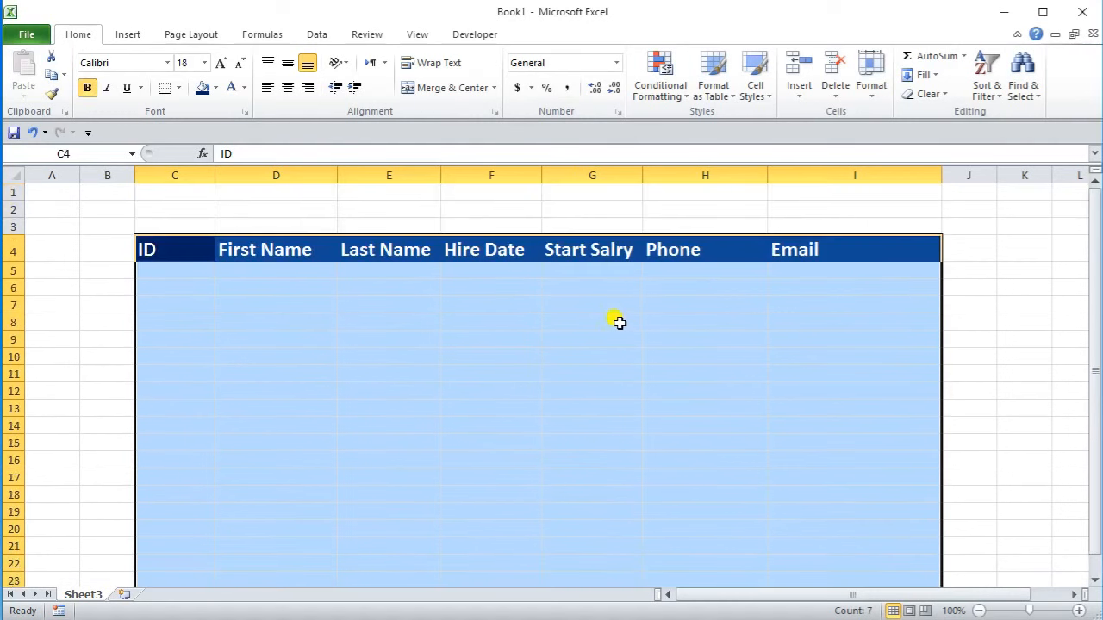
pyautogui.click(178, 88)
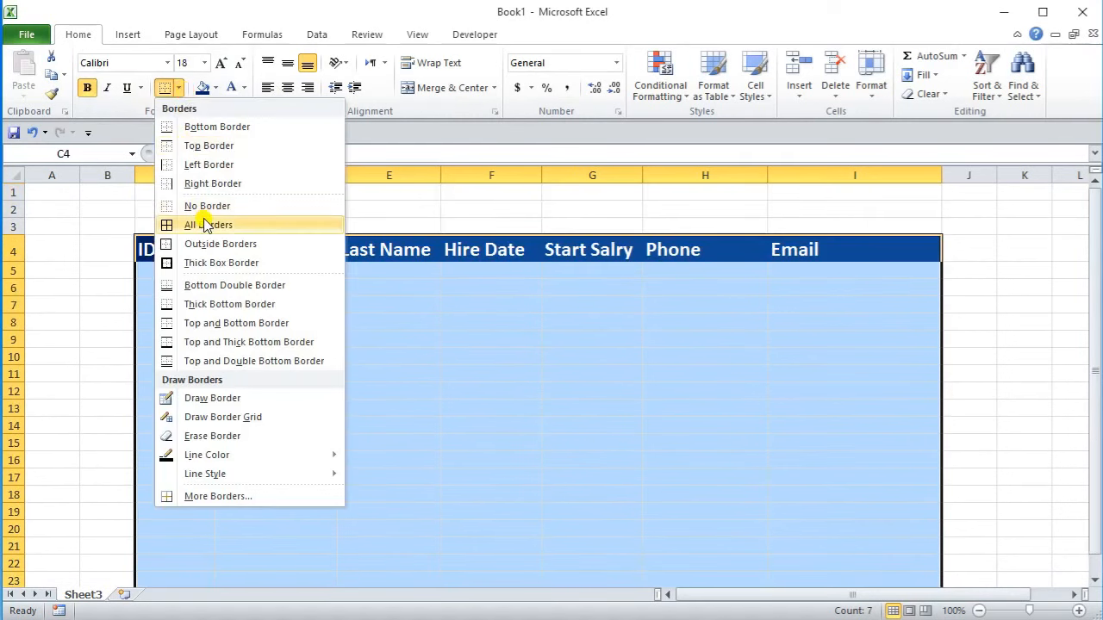
pyautogui.click(205, 223)
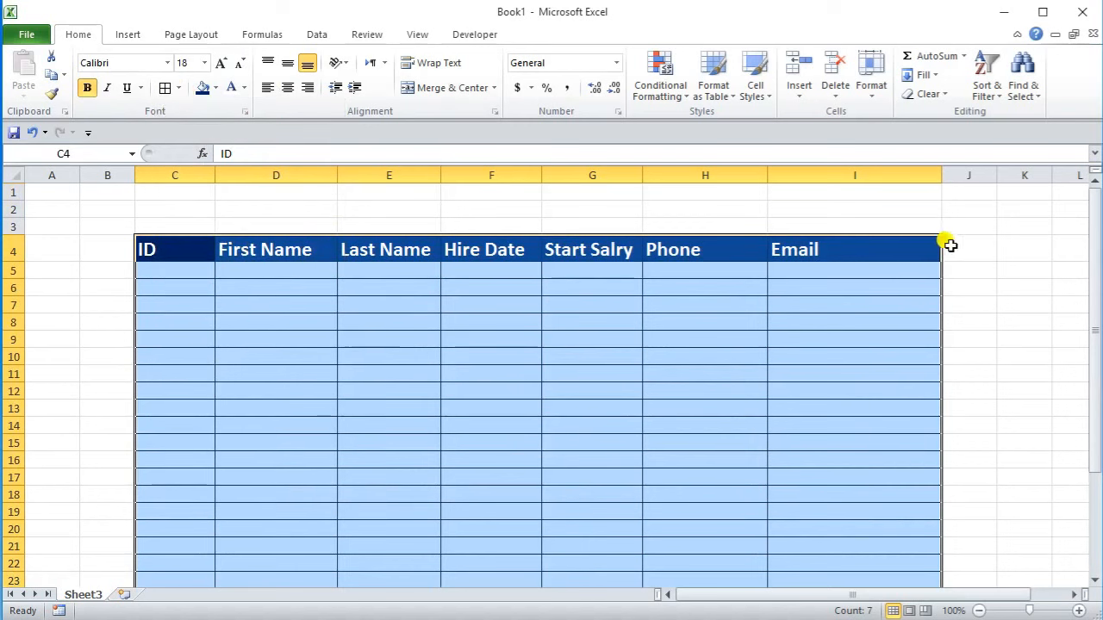
pyautogui.click(1053, 249)
pyautogui.scroll(-4, 384, 276)
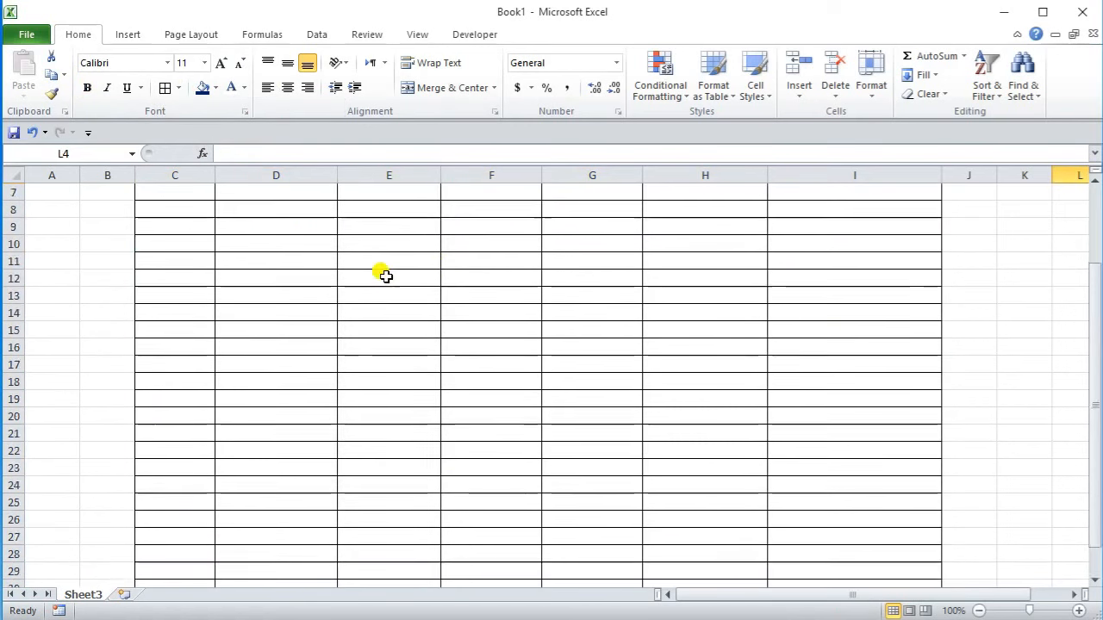
pyautogui.scroll(4, 386, 277)
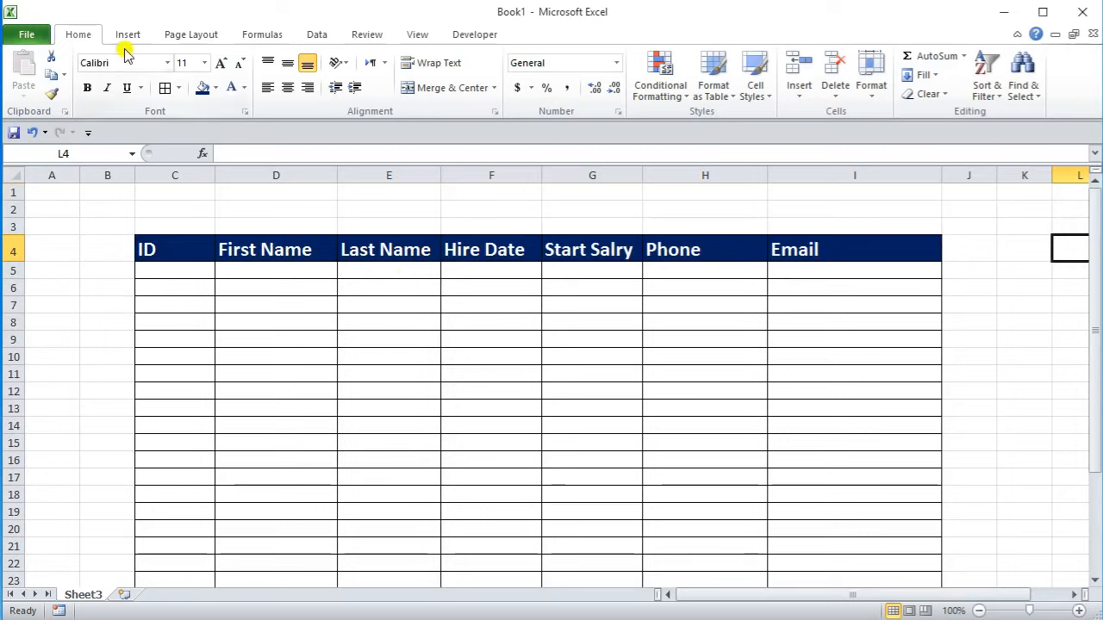
# Step: Change the border line colour for the table grid's cell borders
pyautogui.click(180, 89)
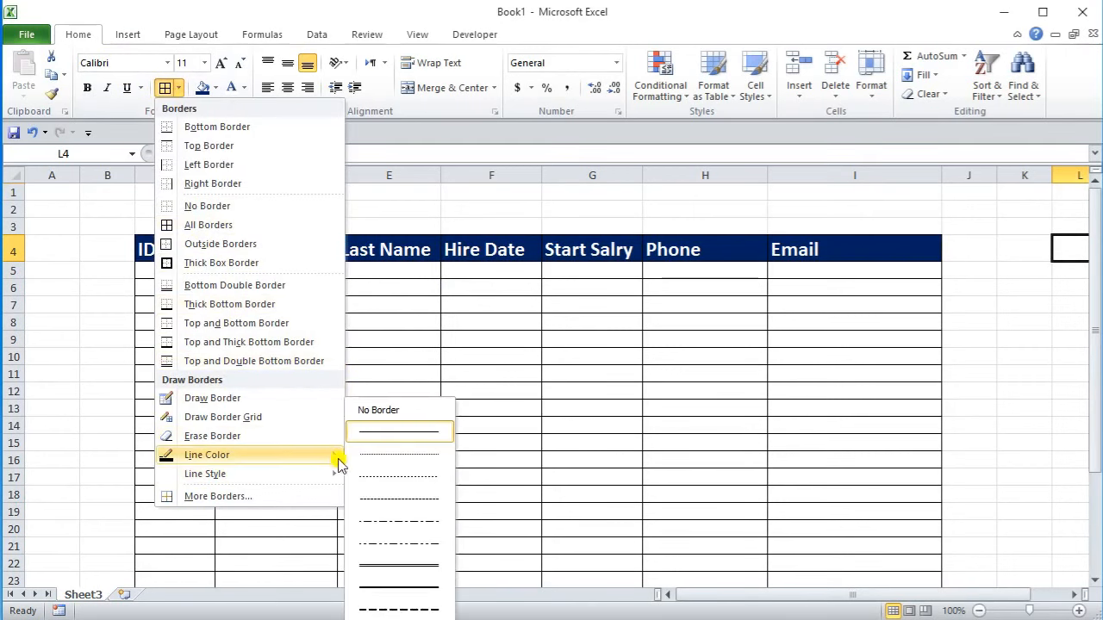
pyautogui.moveTo(338, 465)
pyautogui.click(353, 489)
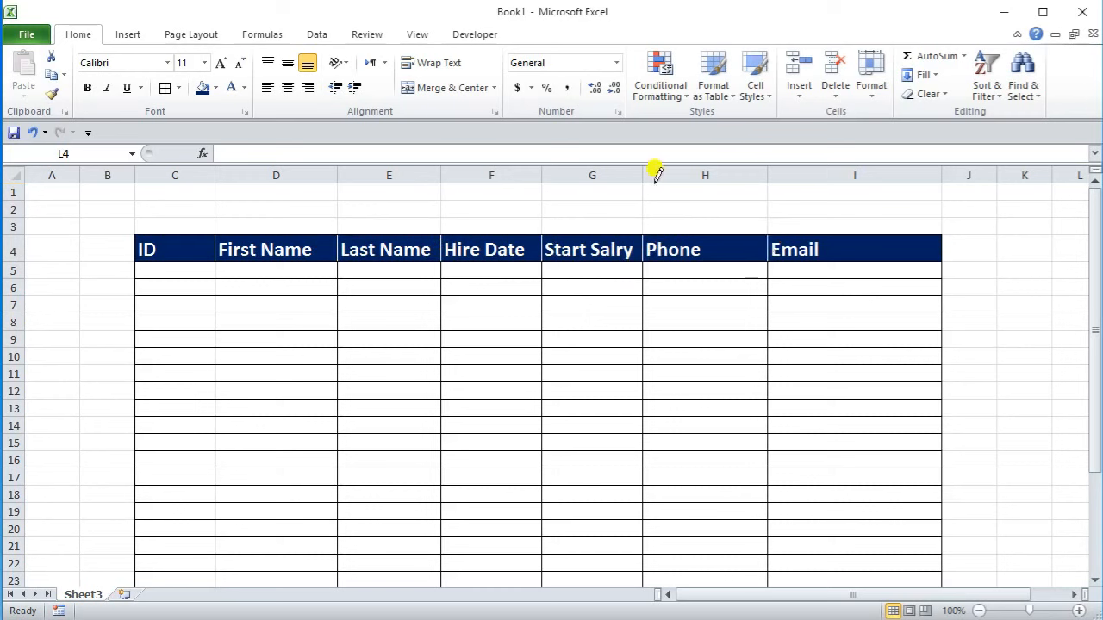
pyautogui.click(179, 87)
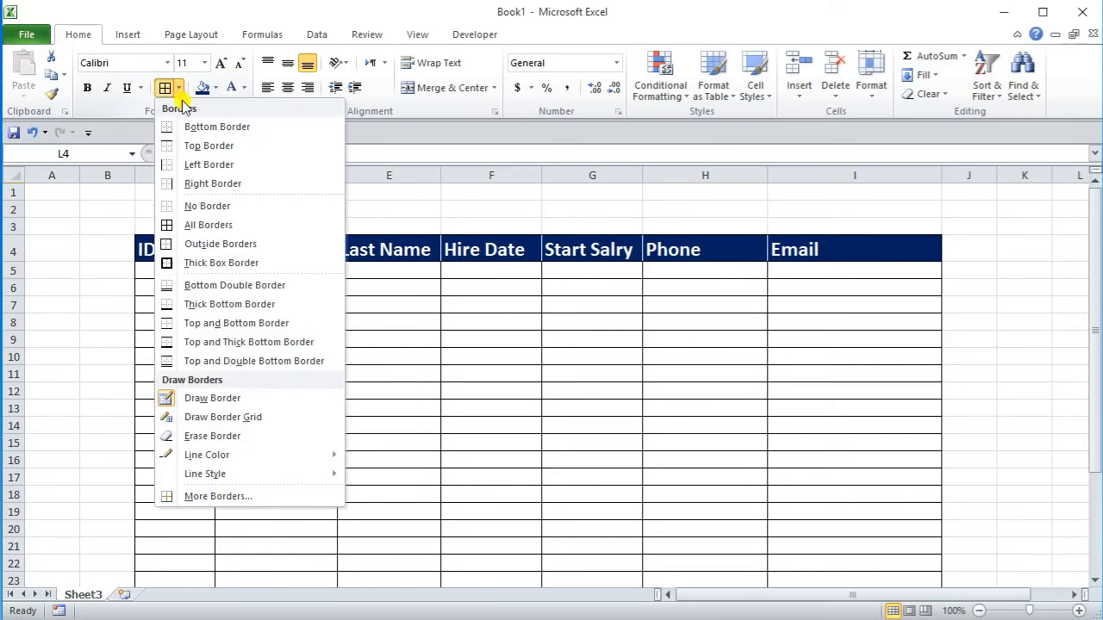
pyautogui.moveTo(255, 456)
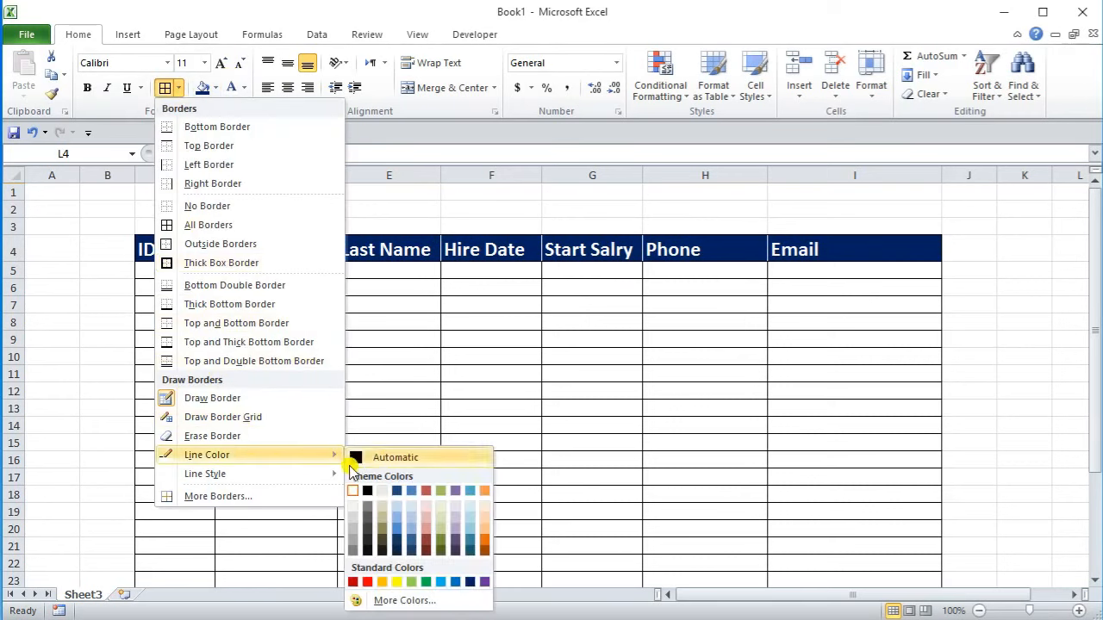
pyautogui.click(368, 491)
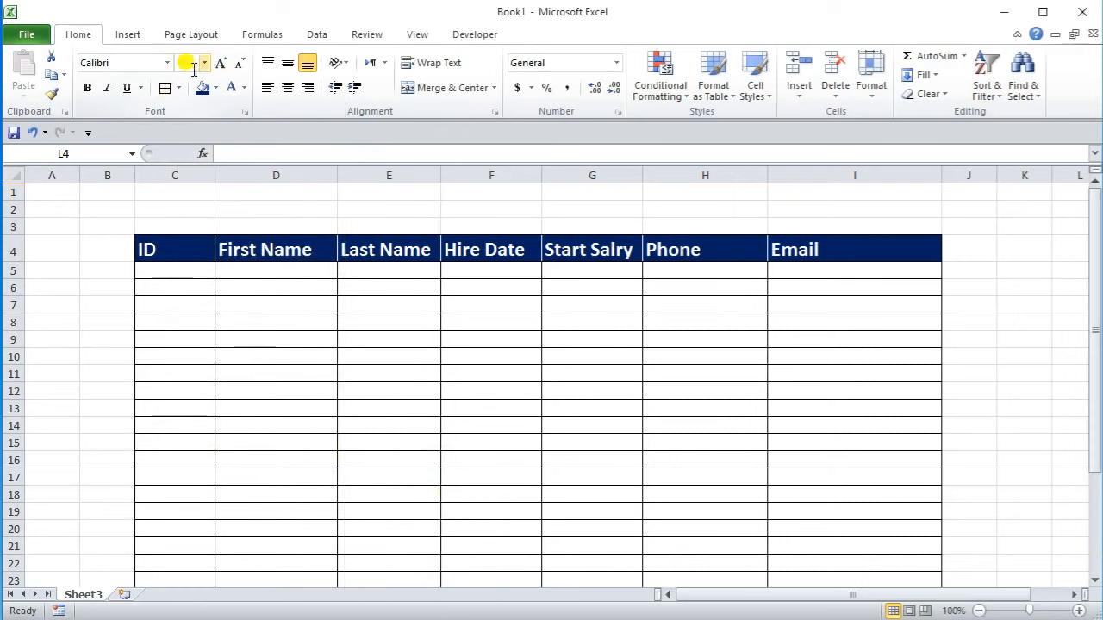
pyautogui.click(288, 65)
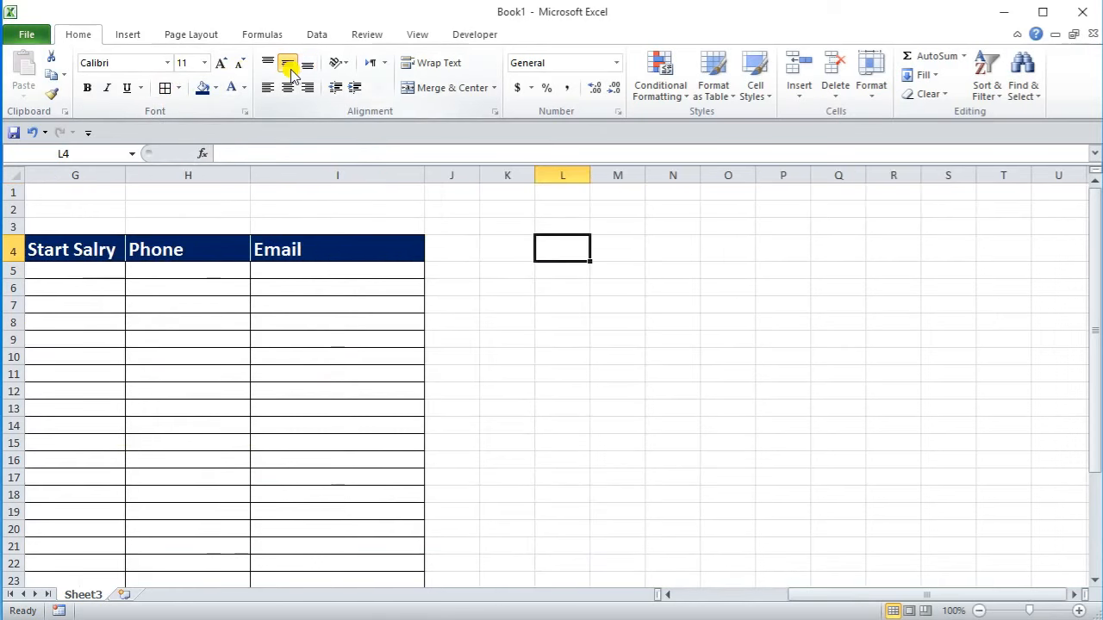
# Step: Select the header row C4:I4, from ID through Email
pyautogui.click(452, 247)
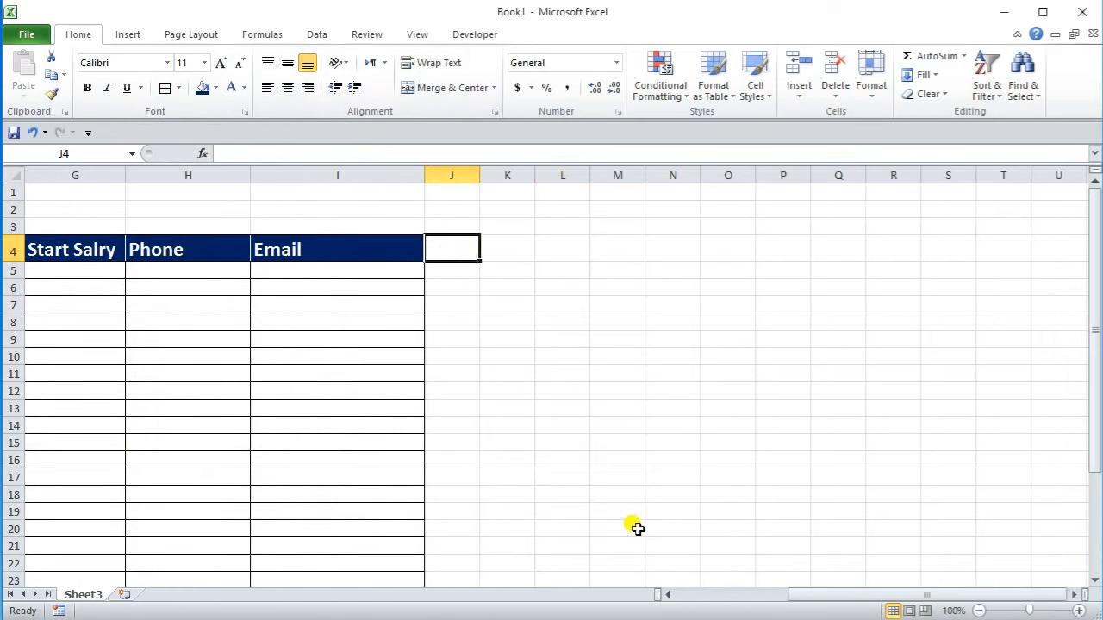
pyautogui.moveTo(827, 601); pyautogui.dragTo(695, 606)
pyautogui.moveTo(180, 247); pyautogui.dragTo(771, 251)
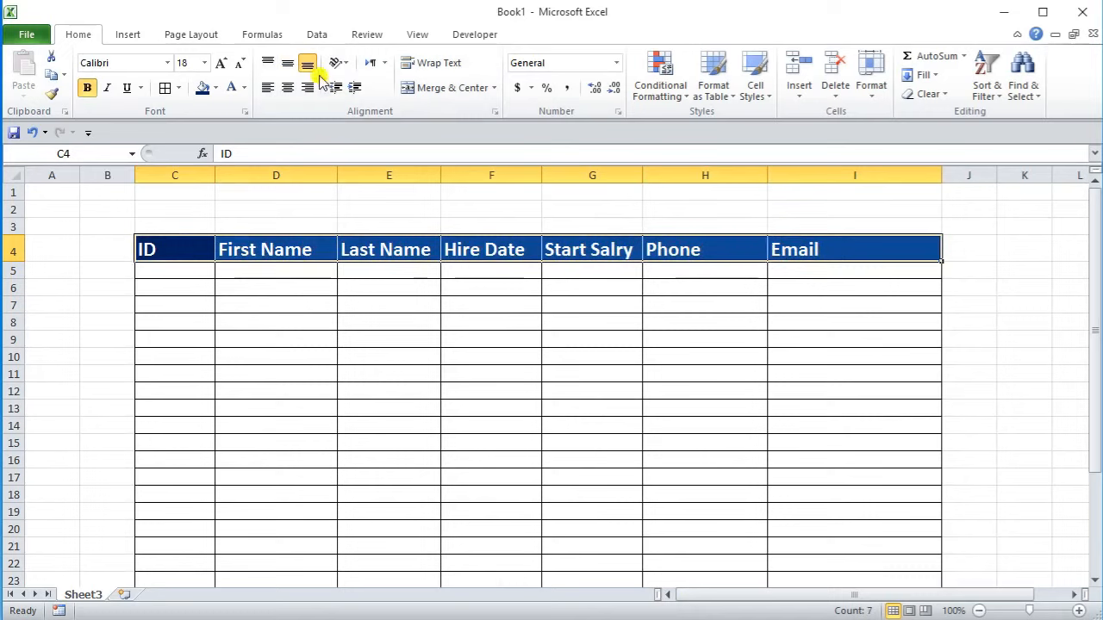
# Step: Center the ID through Email labels vertically and horizontally in row 4
pyautogui.click(288, 67)
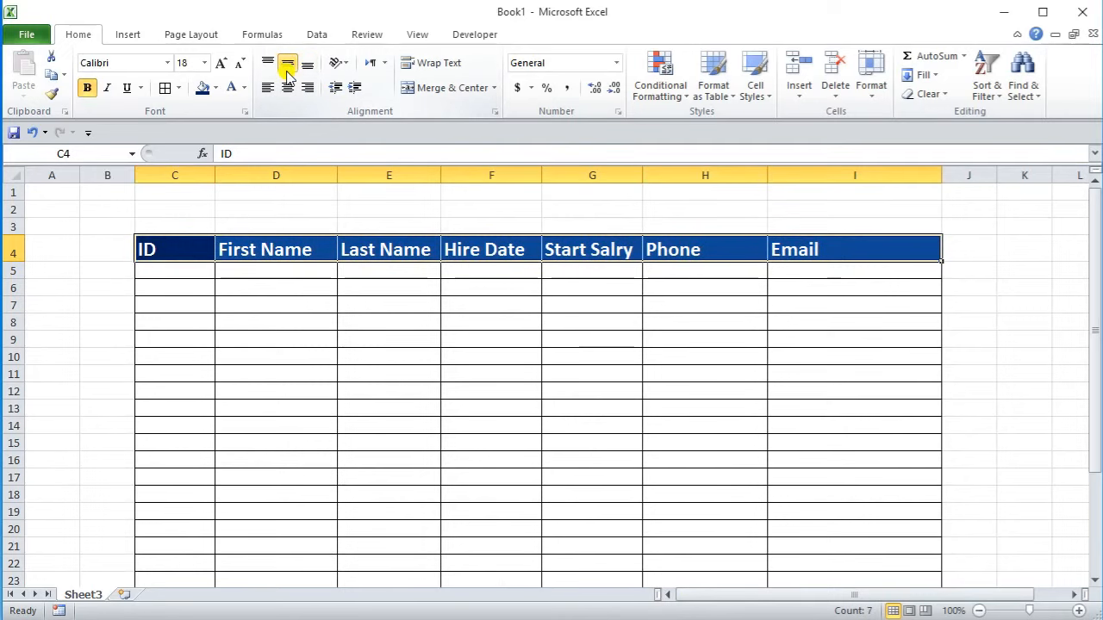
pyautogui.click(288, 87)
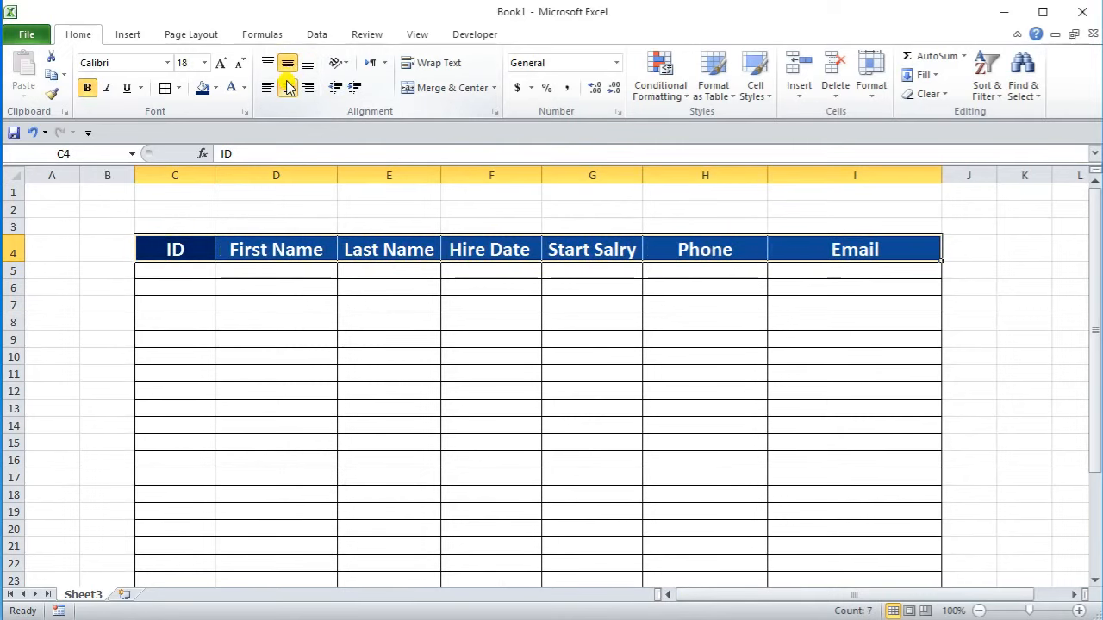
pyautogui.click(974, 289)
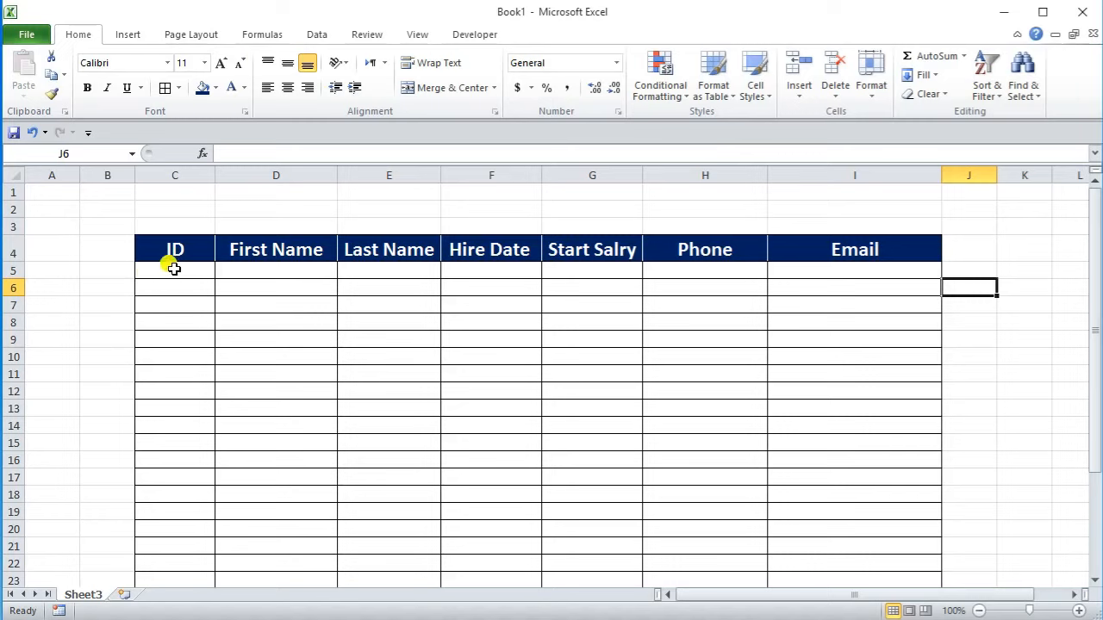
pyautogui.click(187, 192)
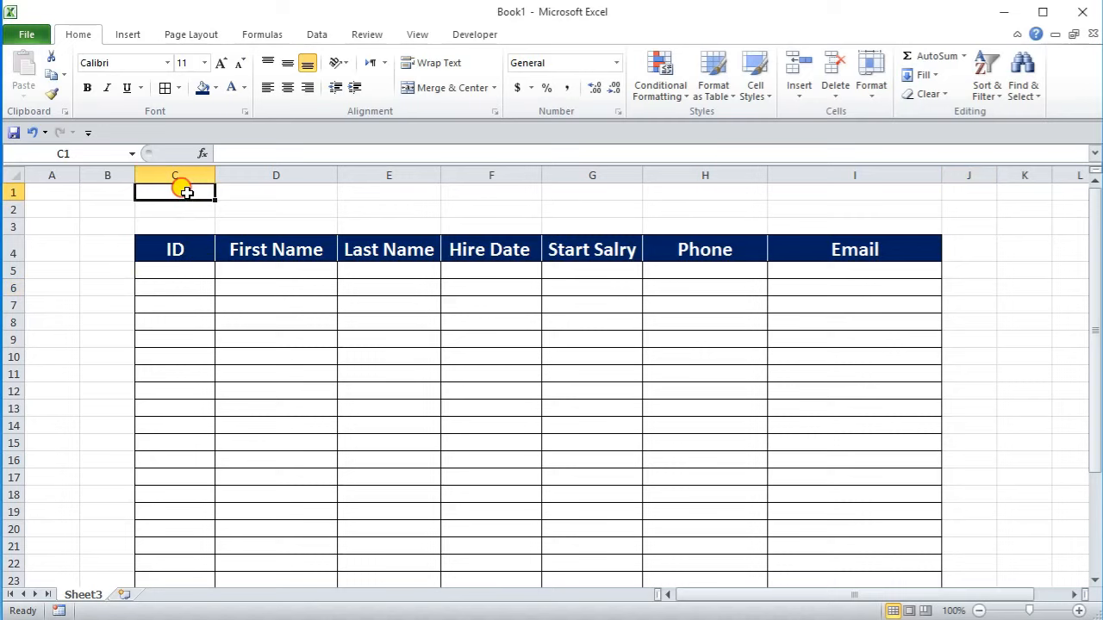
# Step: Merge C1:I2 into one centred cell and type 'Excel Data Entry Form'
pyautogui.moveTo(180, 192); pyautogui.dragTo(779, 215)
pyautogui.click(456, 88)
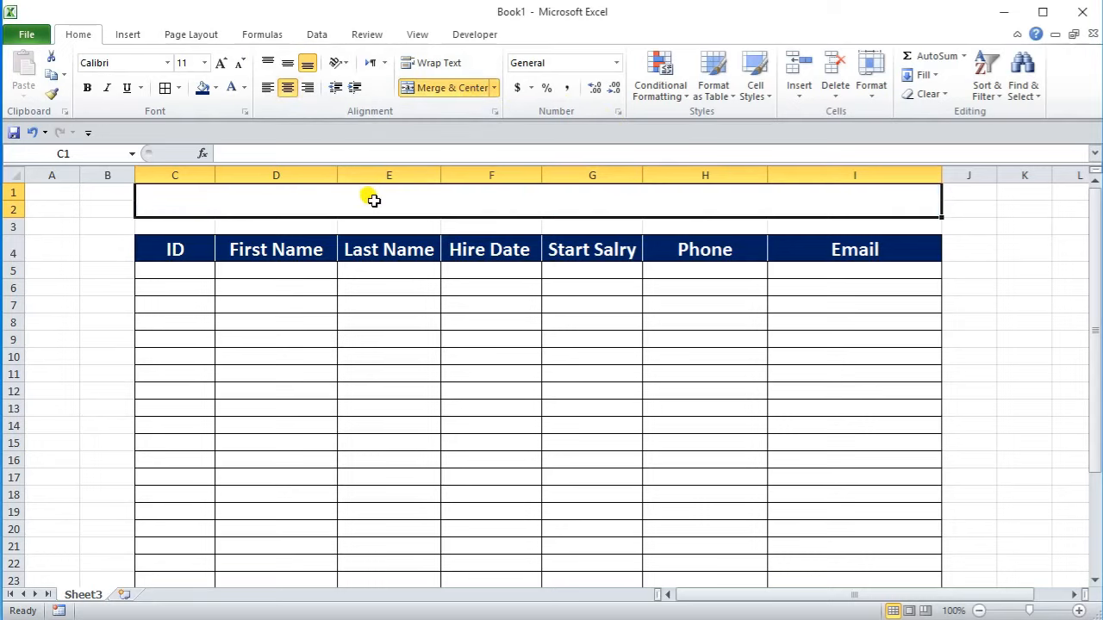
pyautogui.write('Excel')
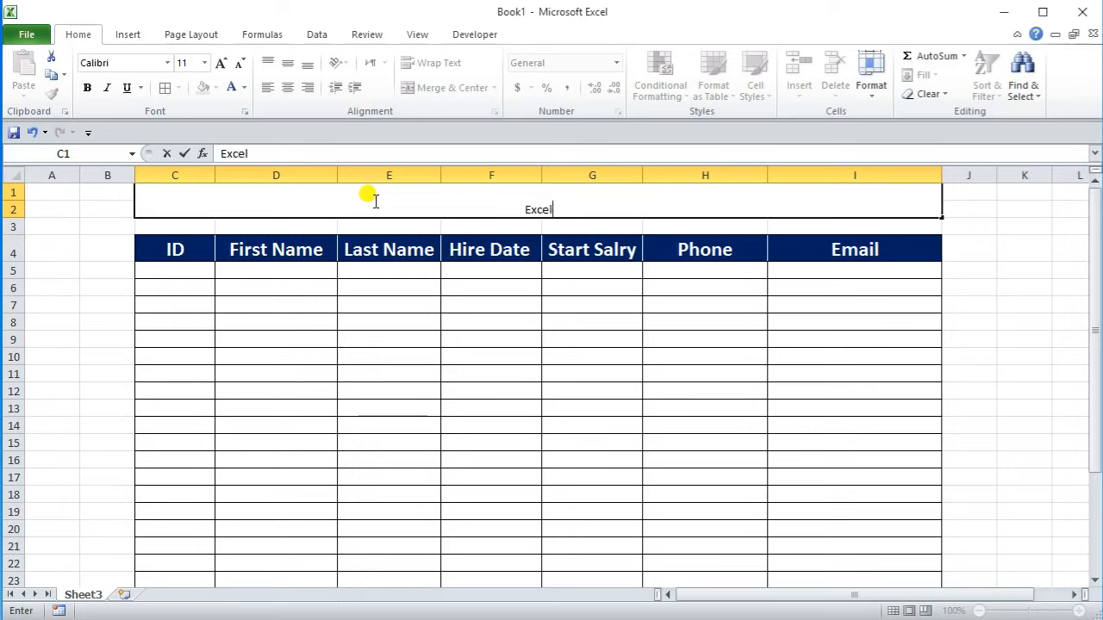
pyautogui.write(' Data Entry ')
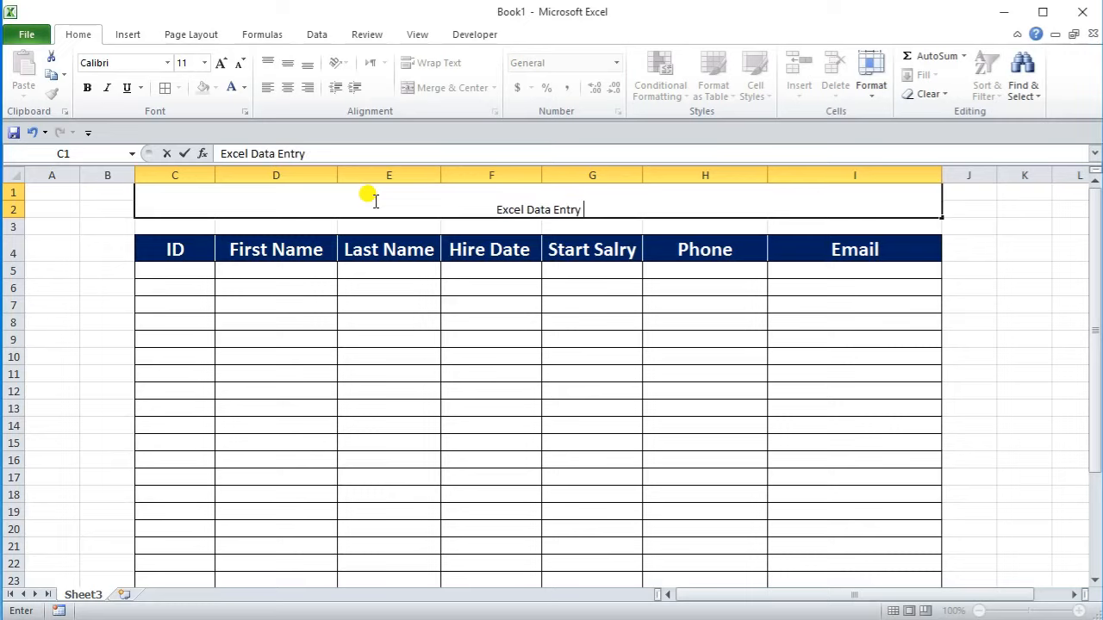
pyautogui.write('Form')
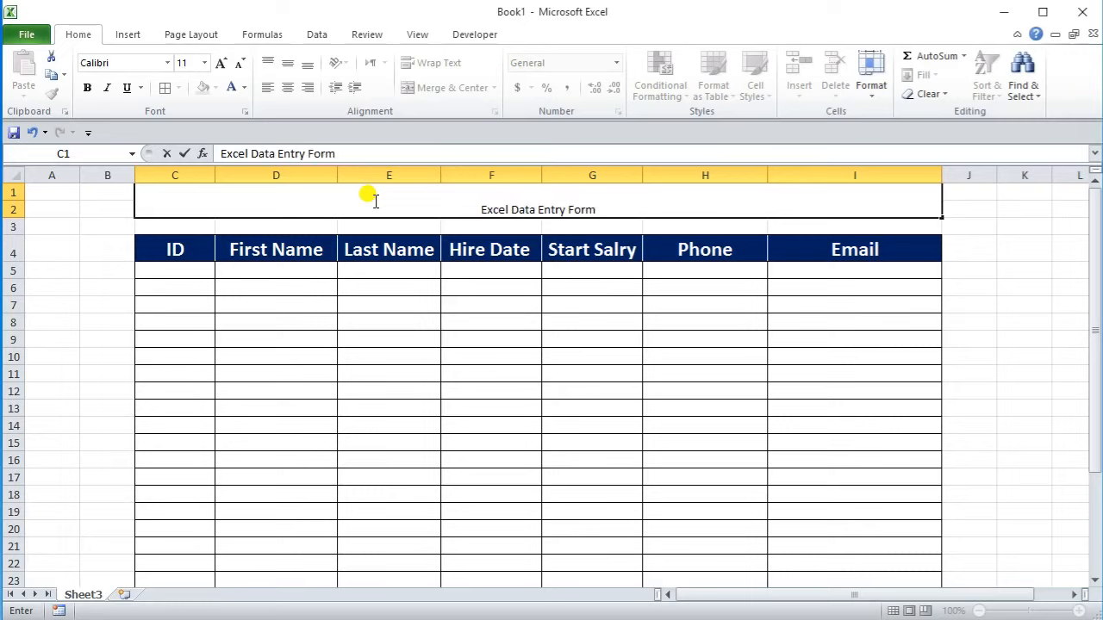
# Step: Vertically center the merged title with a dark blue fill and white text
pyautogui.click(74, 288)
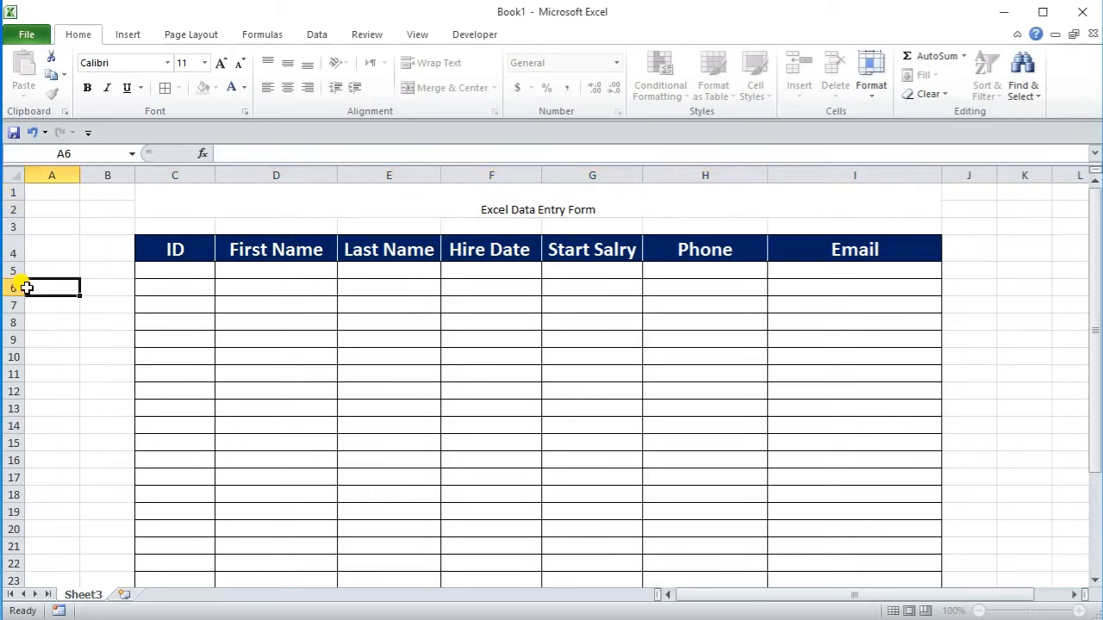
pyautogui.click(273, 194)
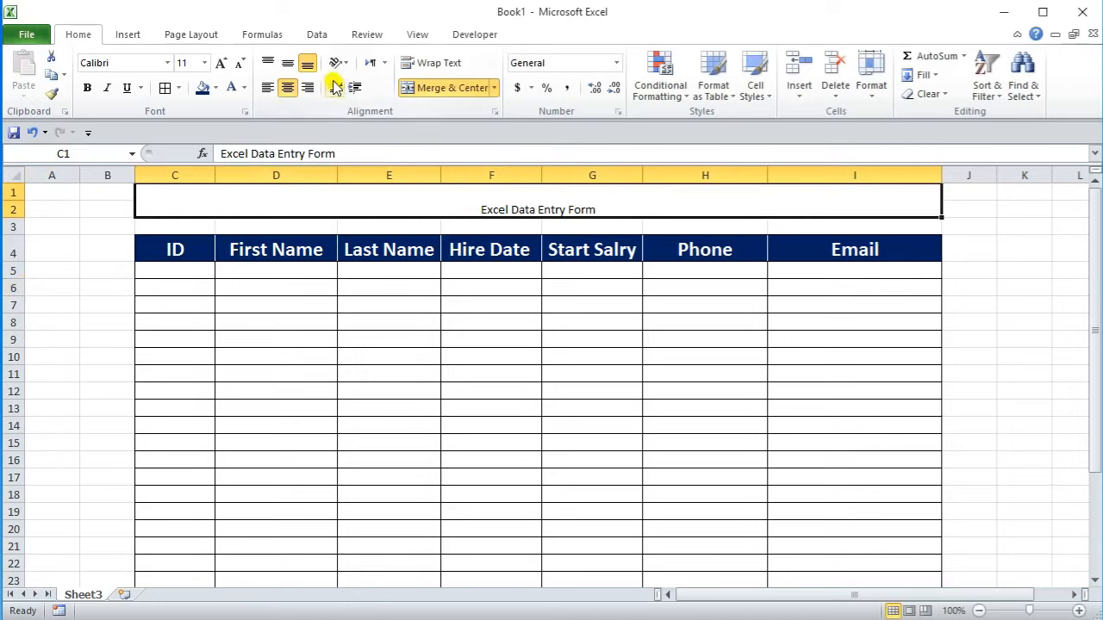
pyautogui.click(287, 66)
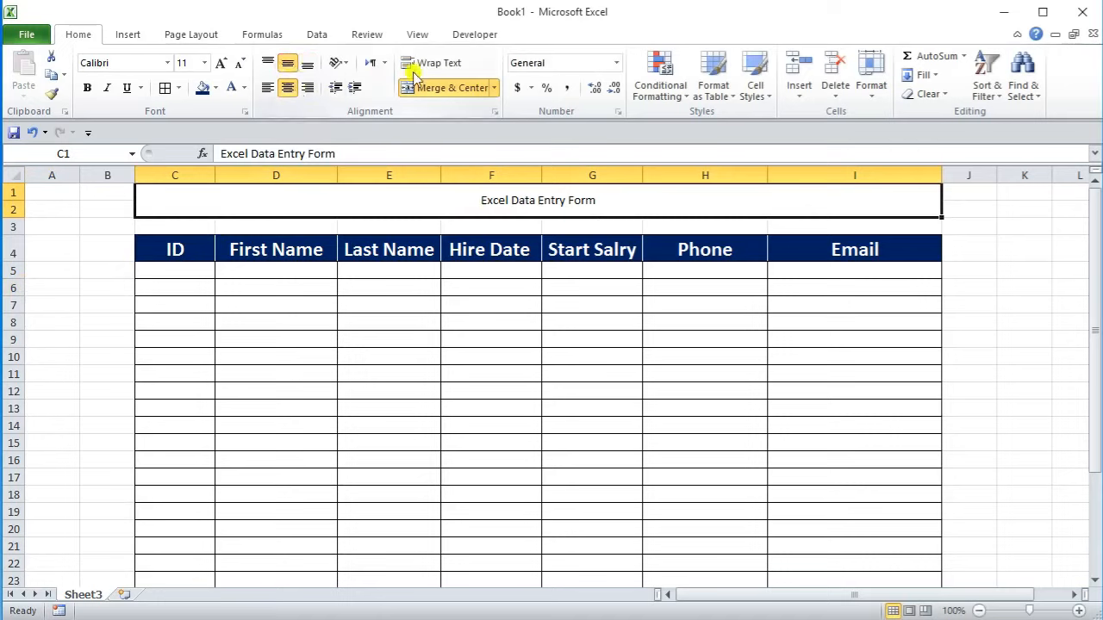
pyautogui.click(209, 95)
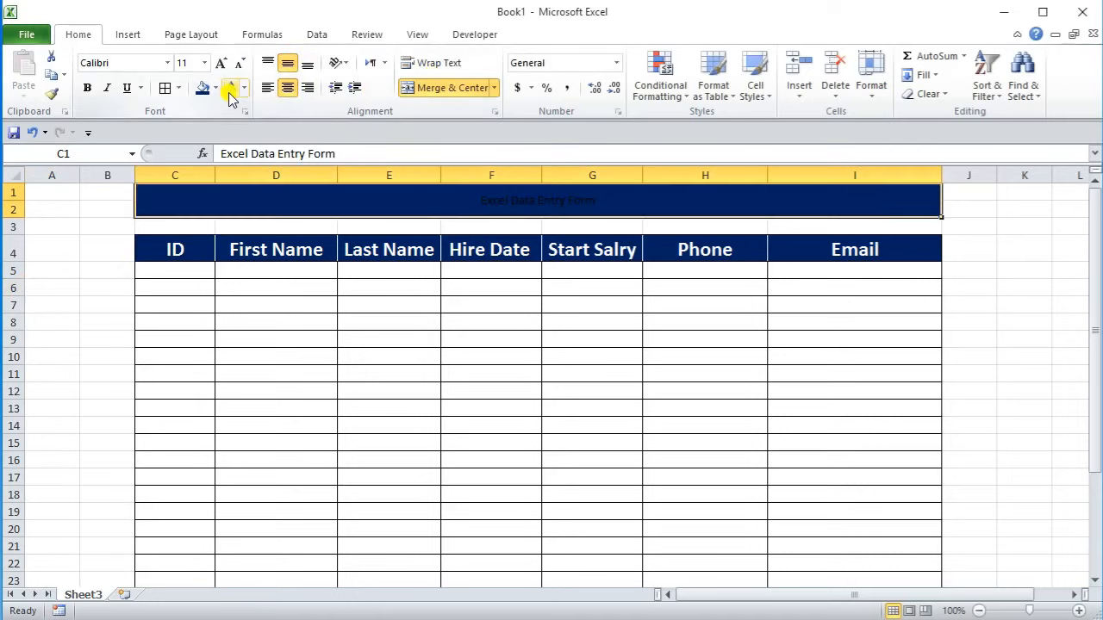
pyautogui.click(228, 89)
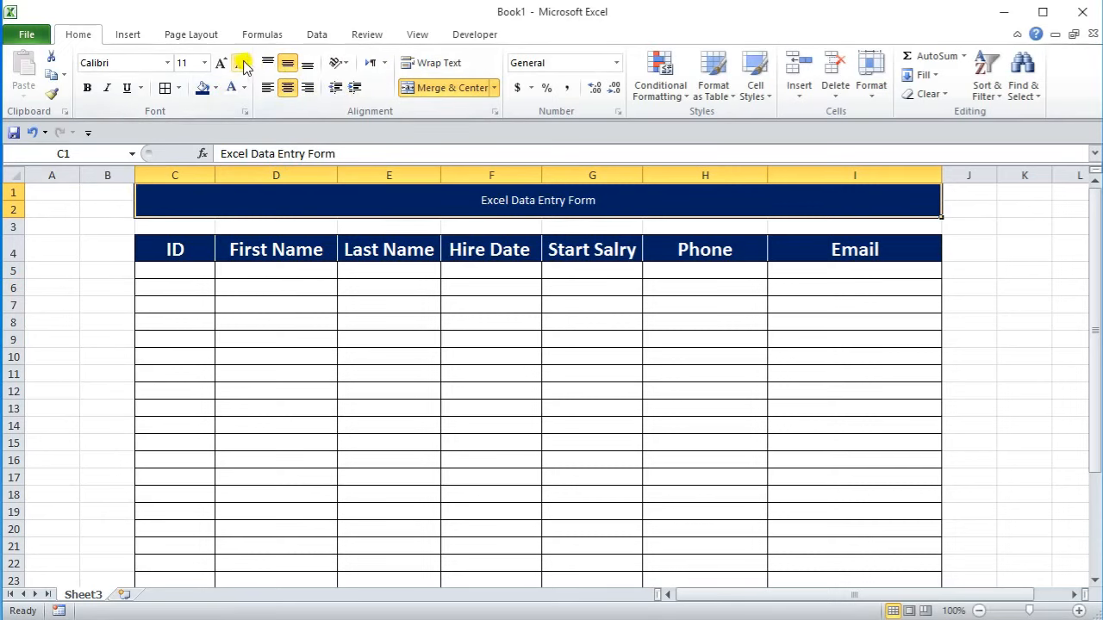
# Step: Enlarge the title font to 28 pt and make it bold
pyautogui.click(223, 65)
pyautogui.click(222, 64)
pyautogui.click(223, 65)
pyautogui.click(222, 65)
pyautogui.click(222, 65)
pyautogui.click(222, 65)
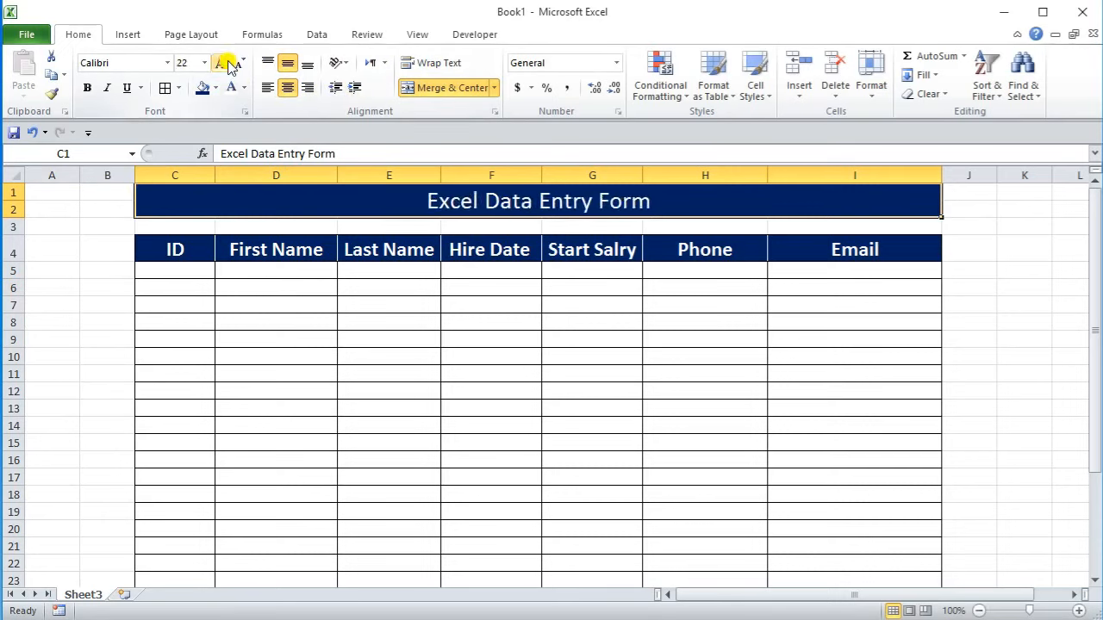
pyautogui.click(223, 65)
pyautogui.click(222, 65)
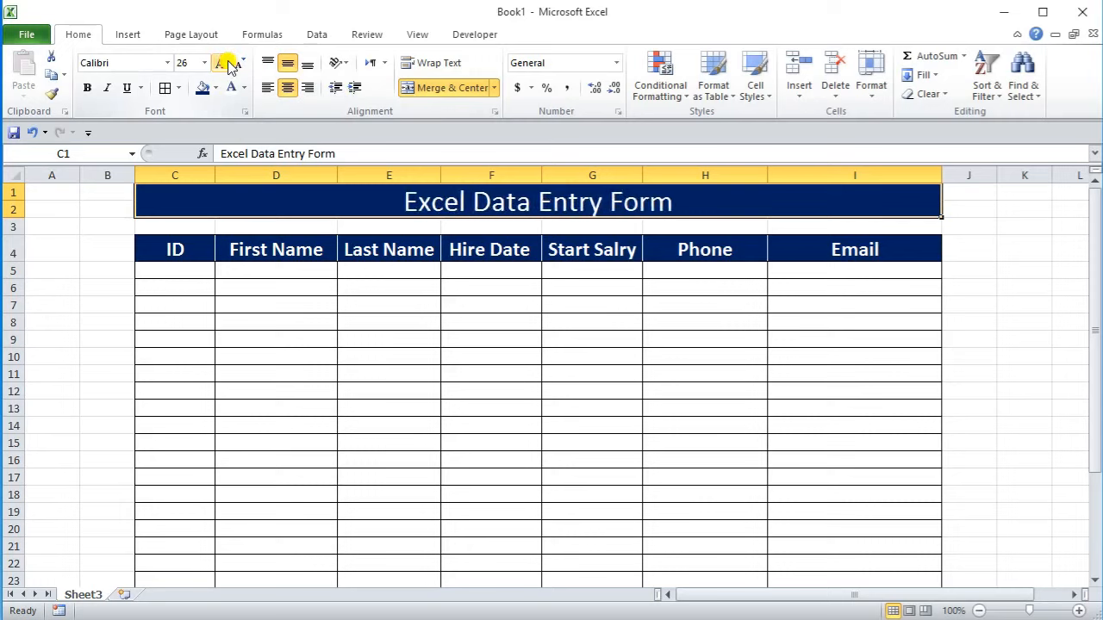
pyautogui.click(222, 65)
pyautogui.click(88, 88)
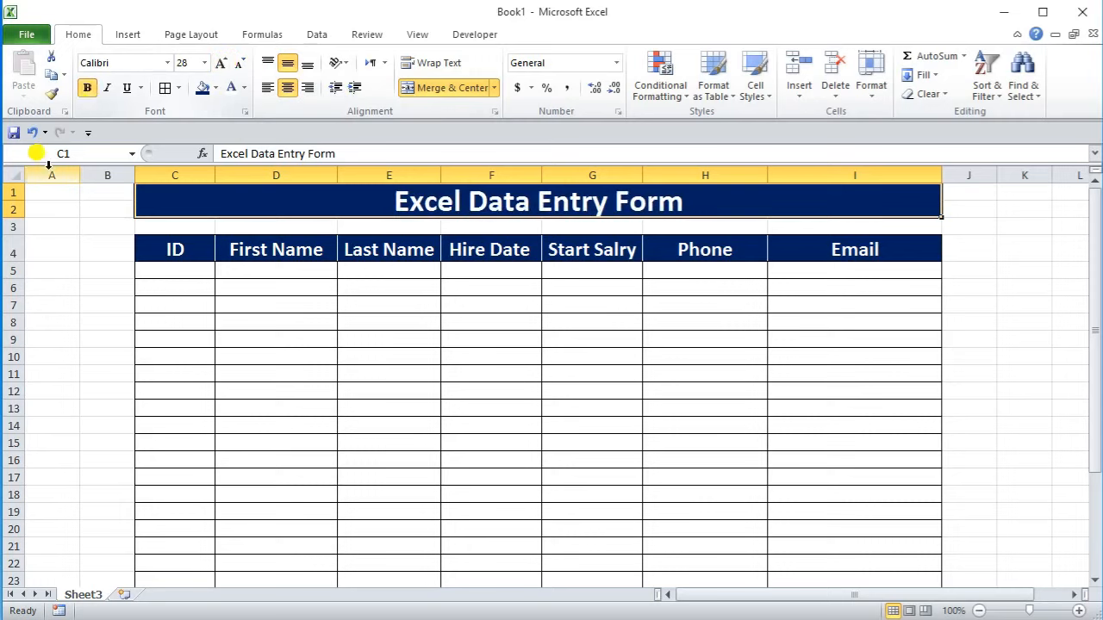
# Step: Make row 2 taller and shrink spacer row 3 above the headers
pyautogui.moveTo(19, 214); pyautogui.dragTo(19, 234)
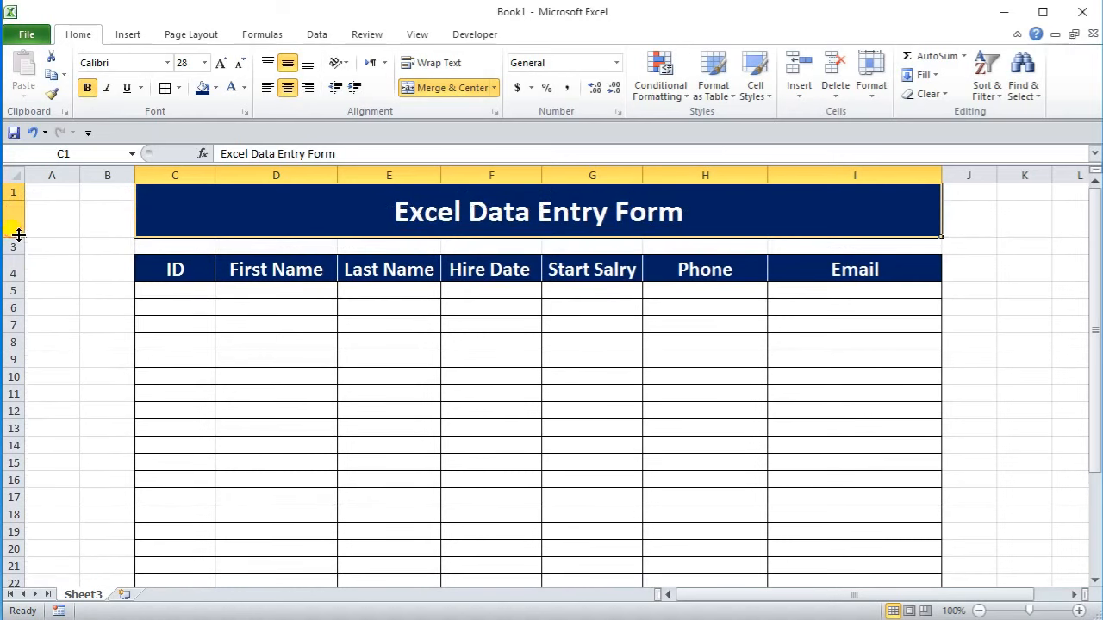
pyautogui.moveTo(15, 251); pyautogui.dragTo(17, 242)
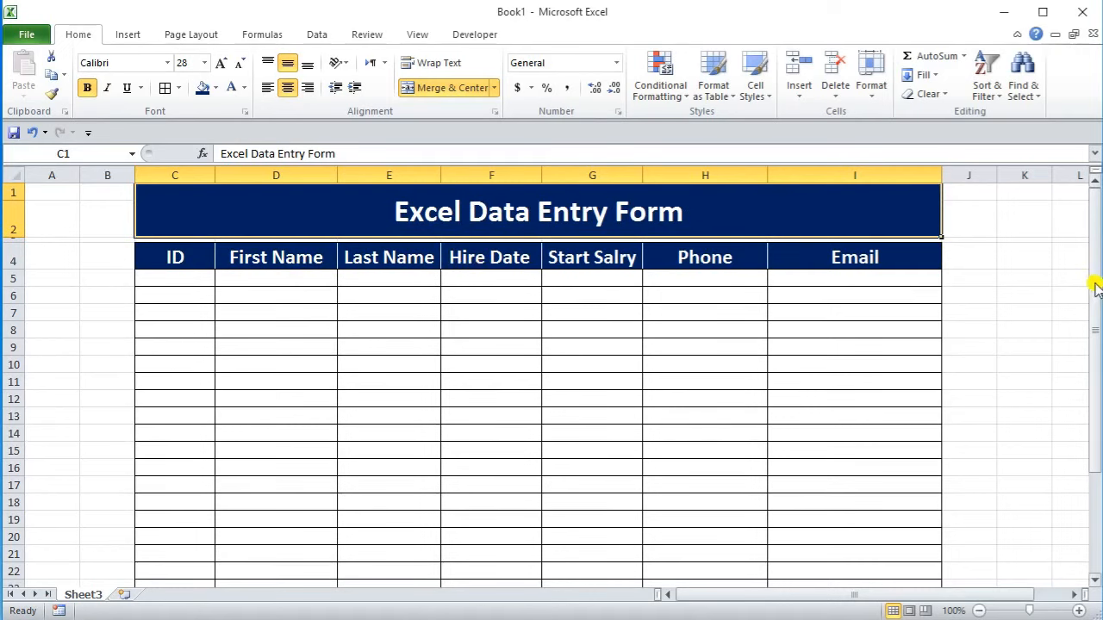
pyautogui.click(969, 279)
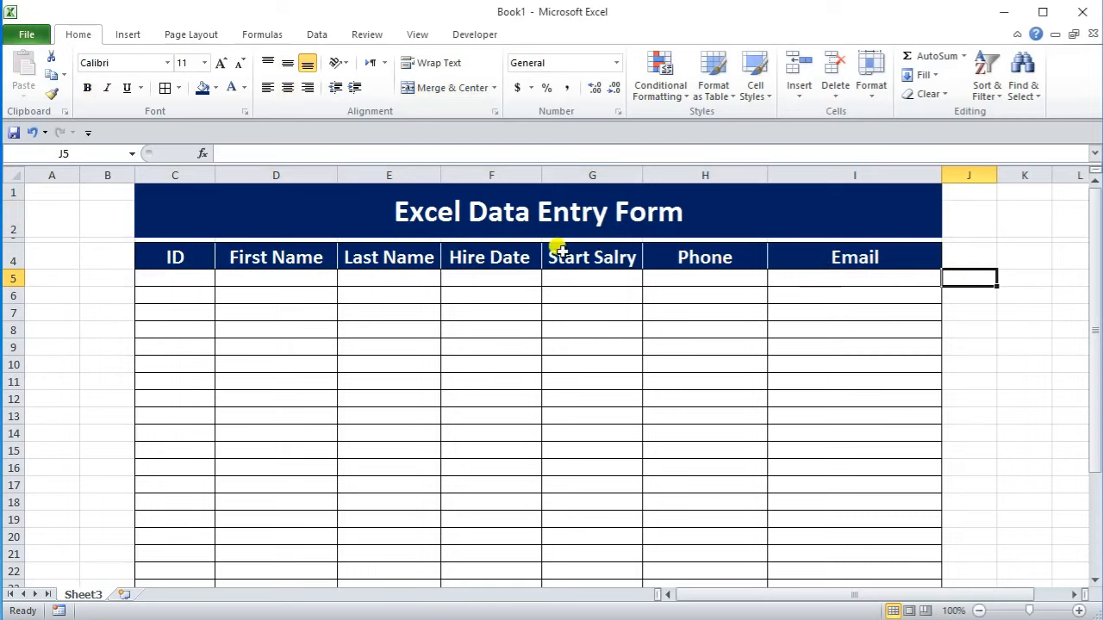
# Step: Start the first record in row 5 with ID 1 and the employee's first and last name
pyautogui.click(172, 274)
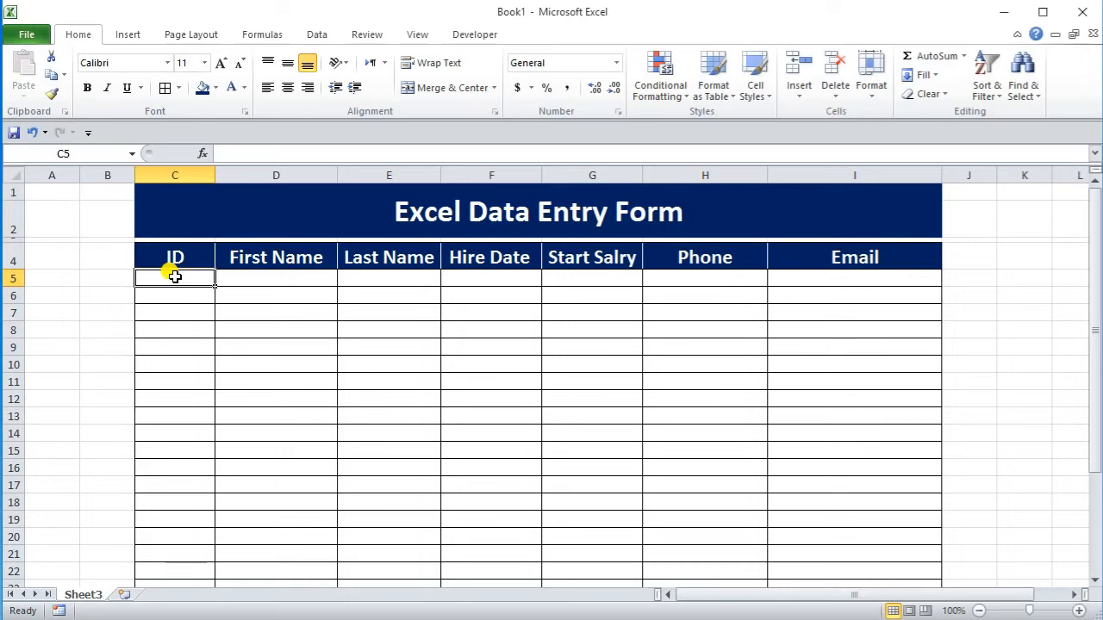
pyautogui.write('1')
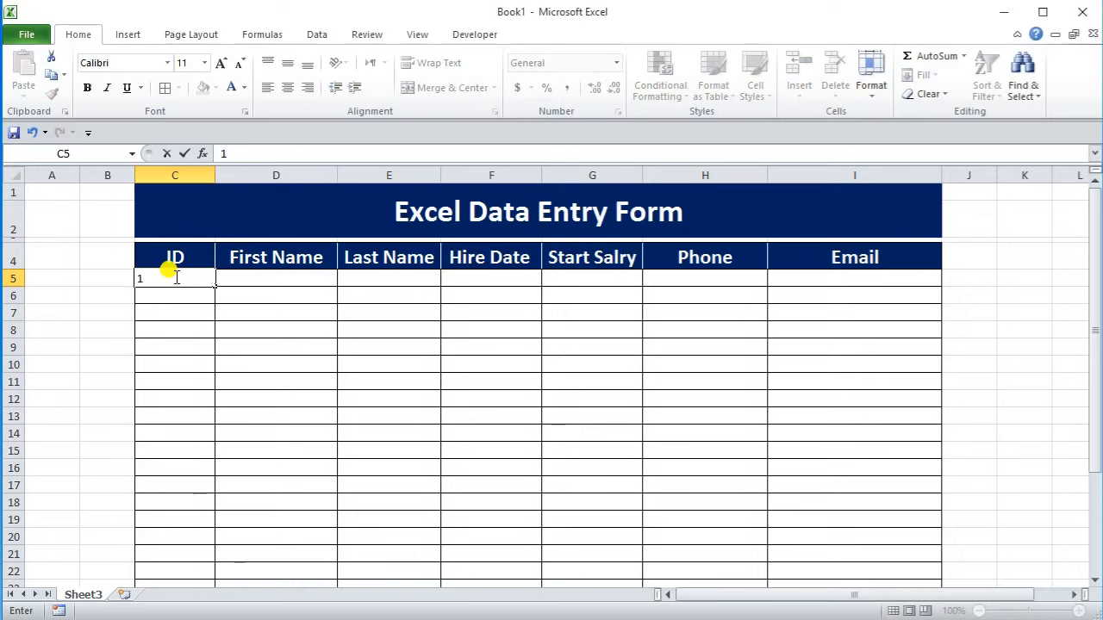
pyautogui.press('Tab')
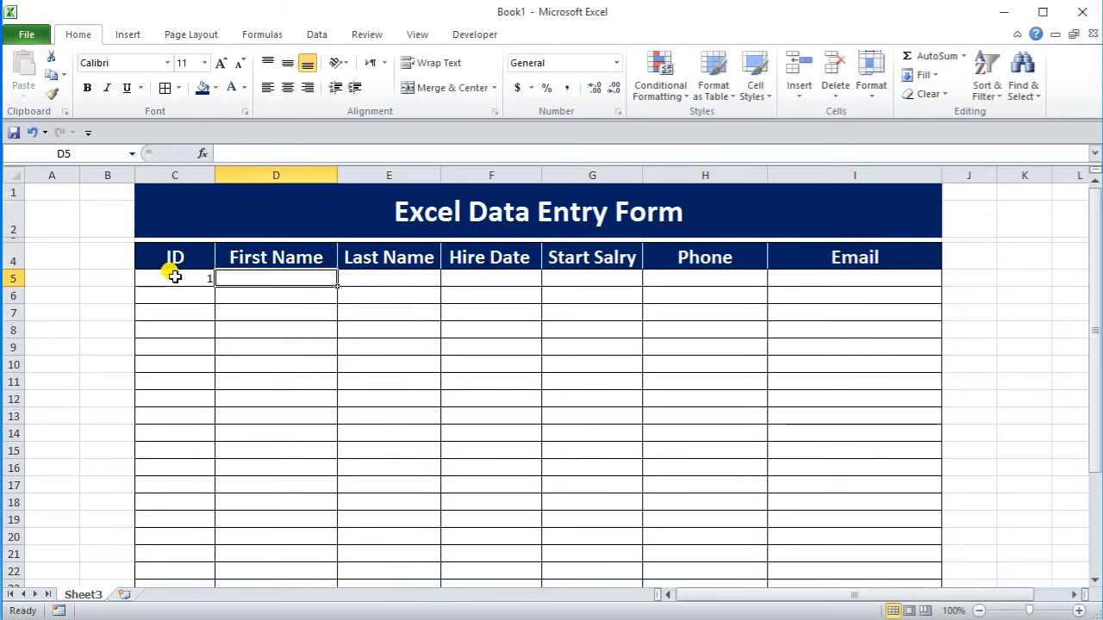
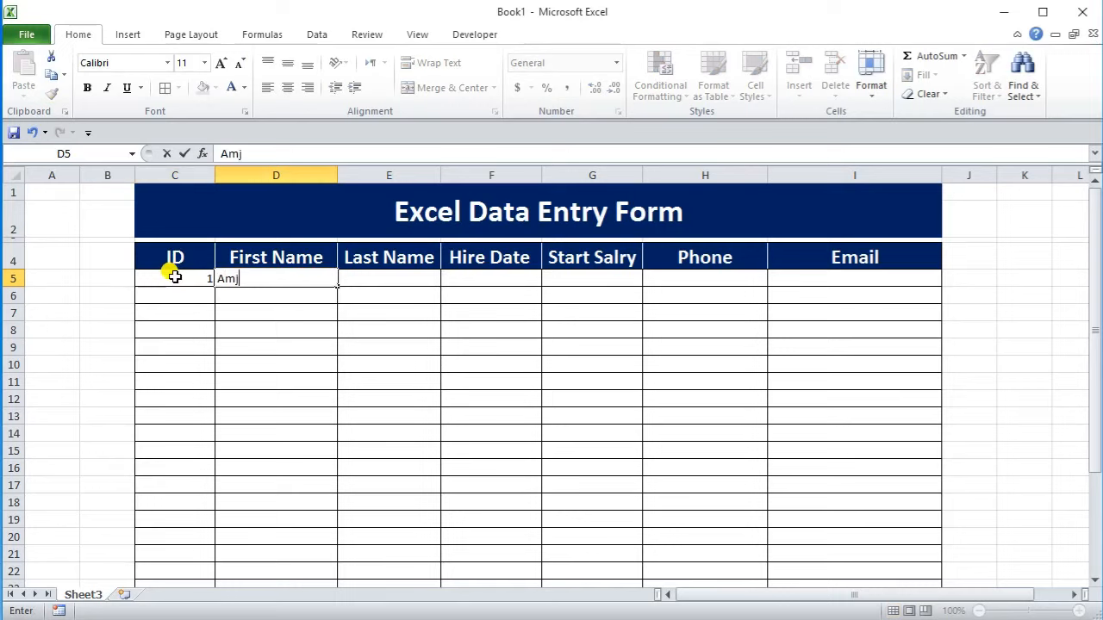
pyautogui.press('Tab')
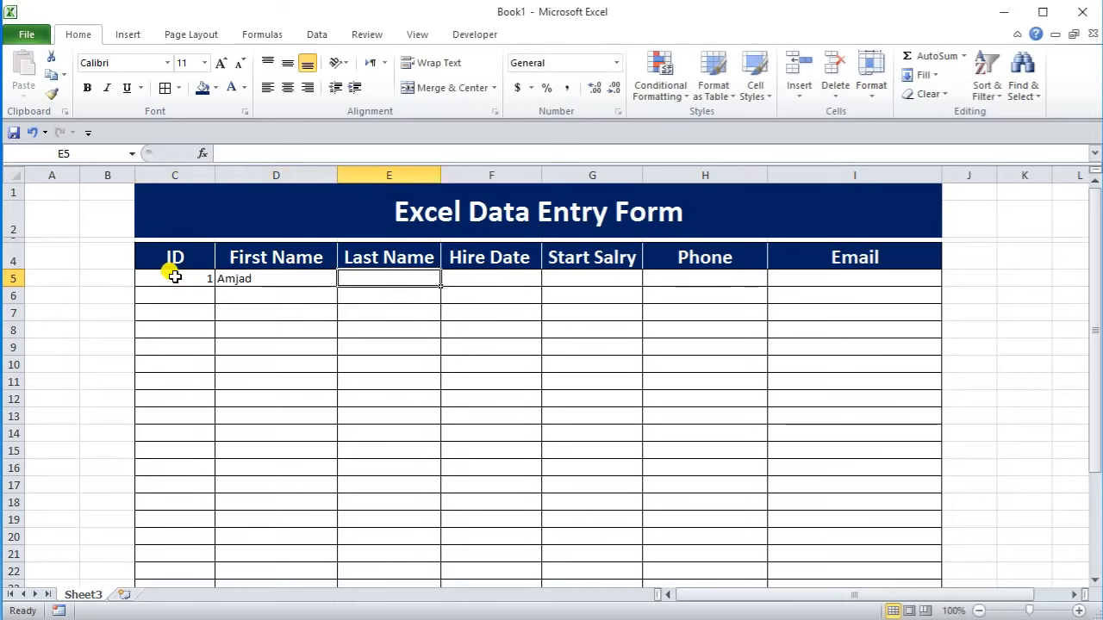
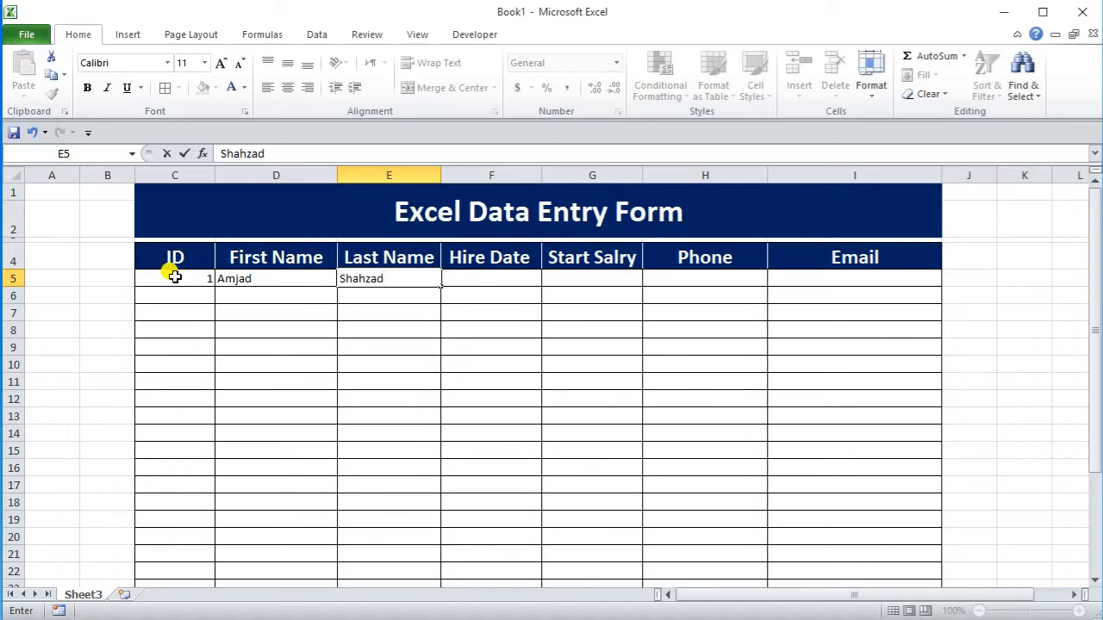
pyautogui.press('Tab')
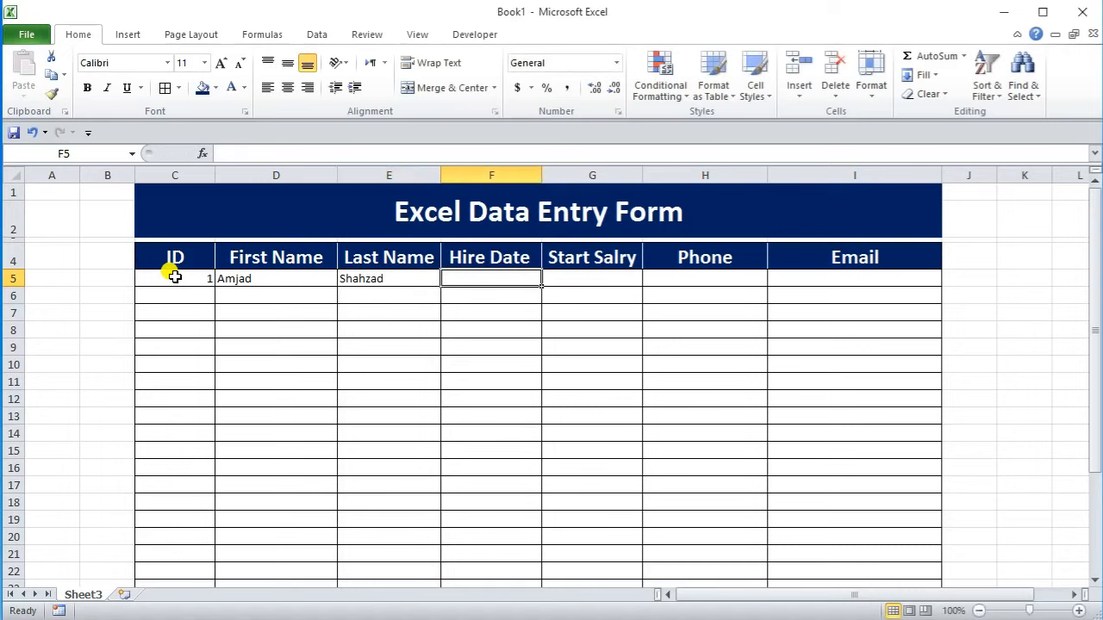
# Step: Enter hire date 20/02/2022, salary 25650, the employee's phone number and e-mail address
pyautogui.write('20')
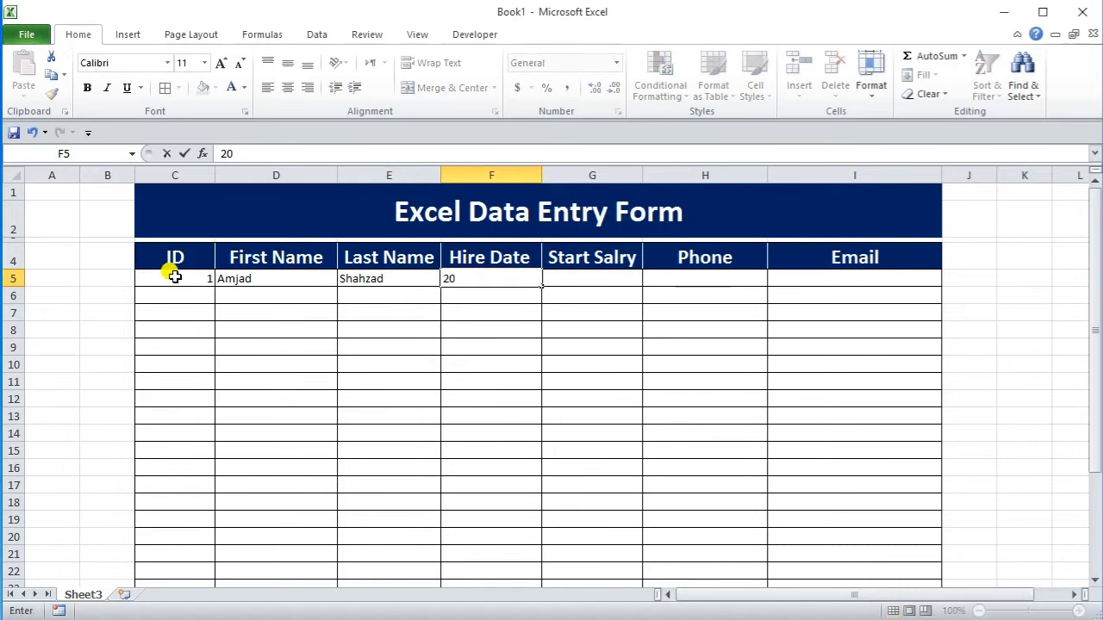
pyautogui.write('/02/2022')
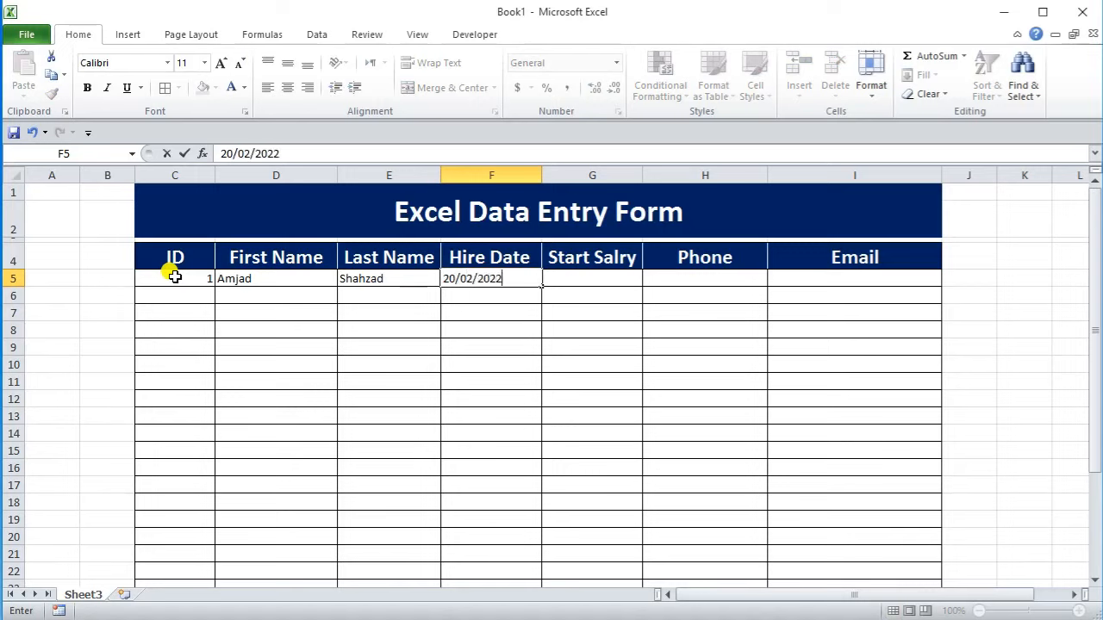
pyautogui.press('Tab')
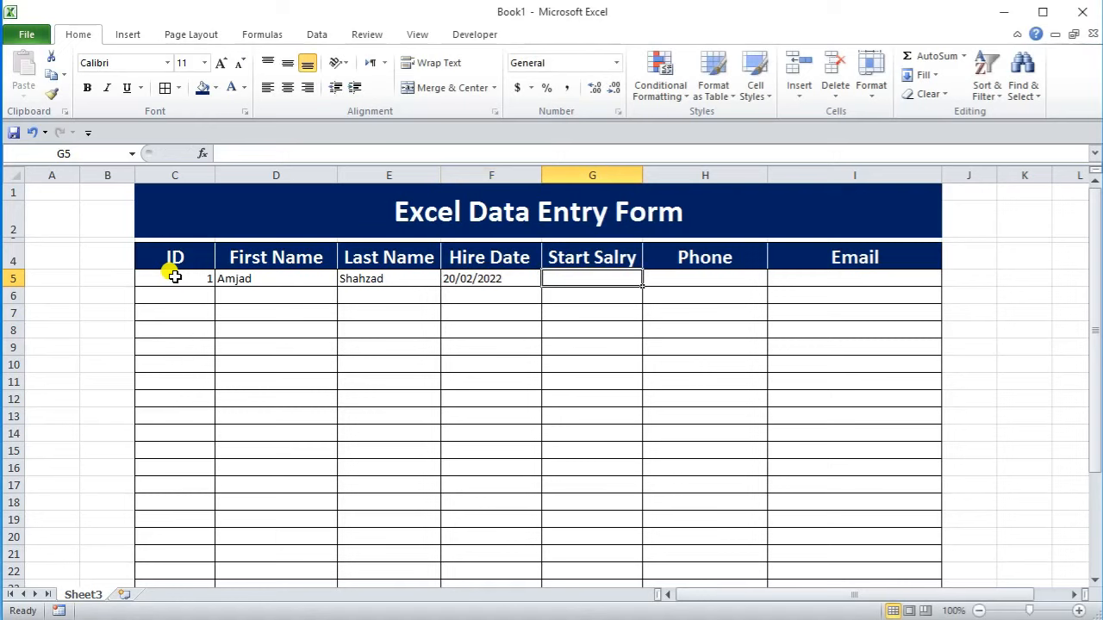
pyautogui.write('25650')
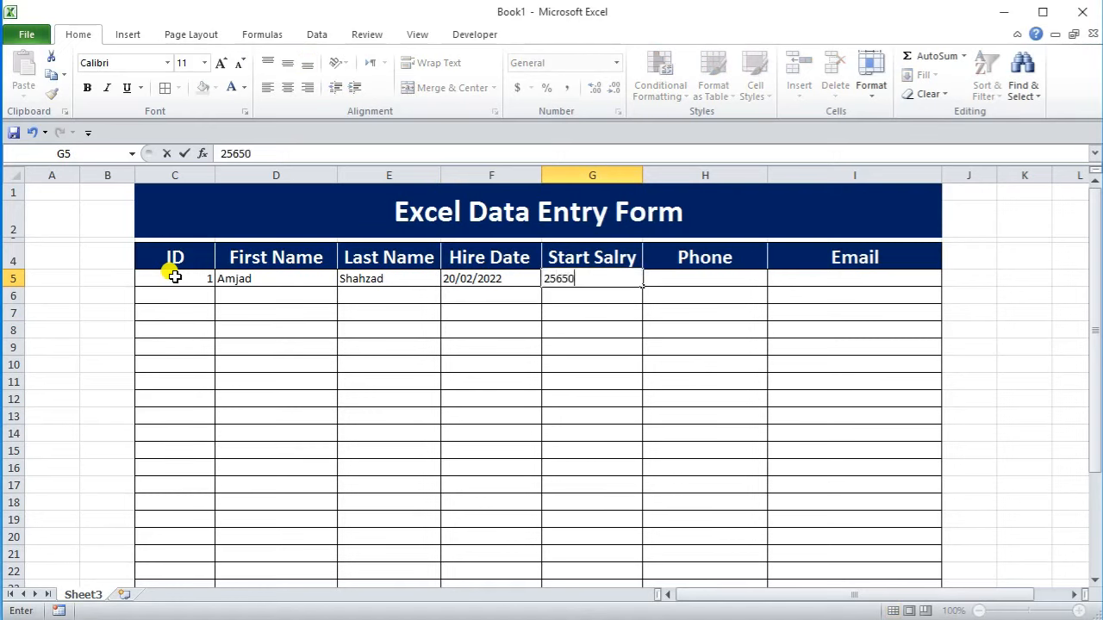
pyautogui.press('Tab')
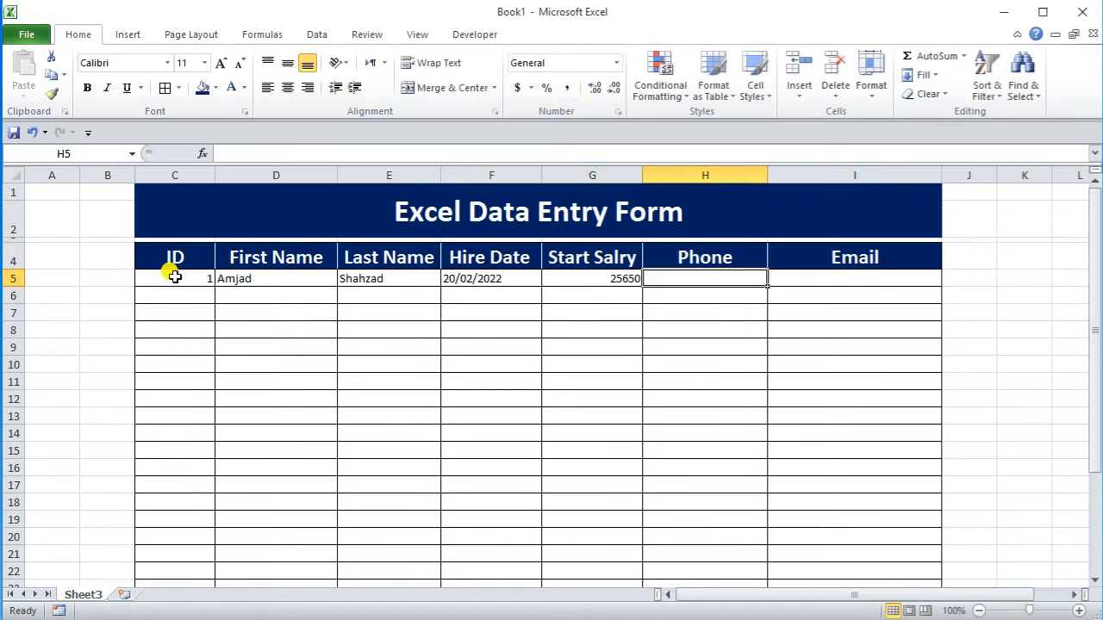
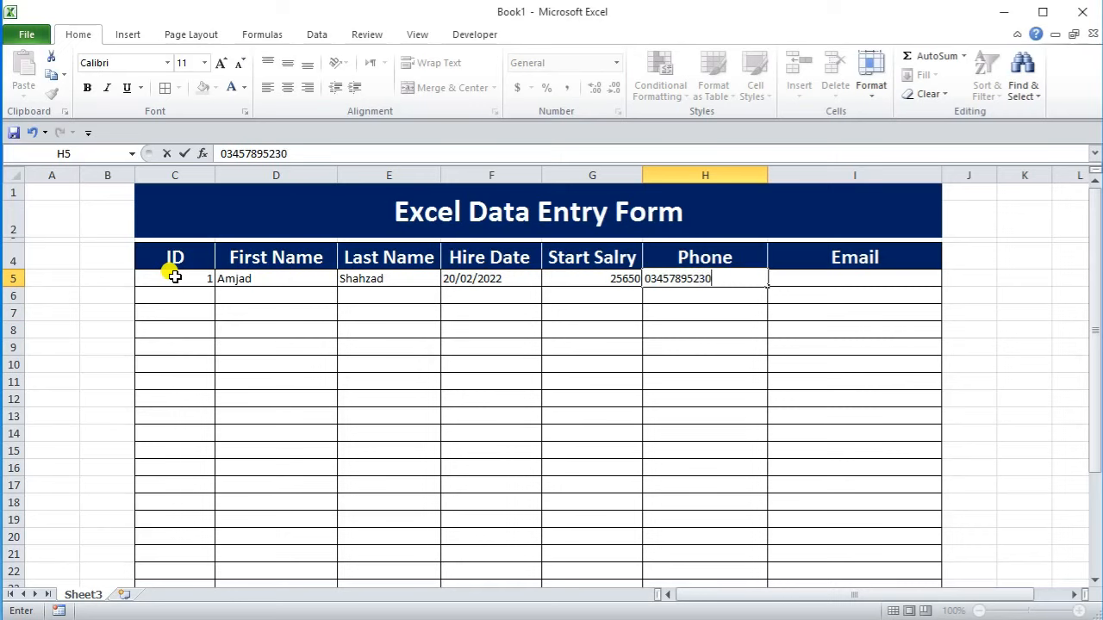
pyautogui.press('Tab')
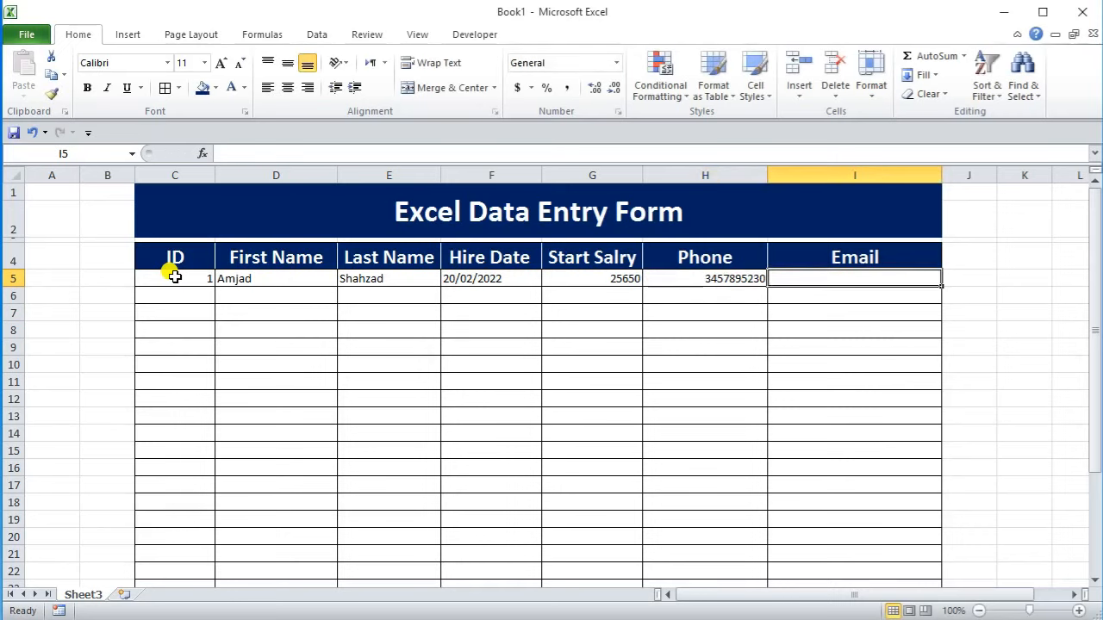
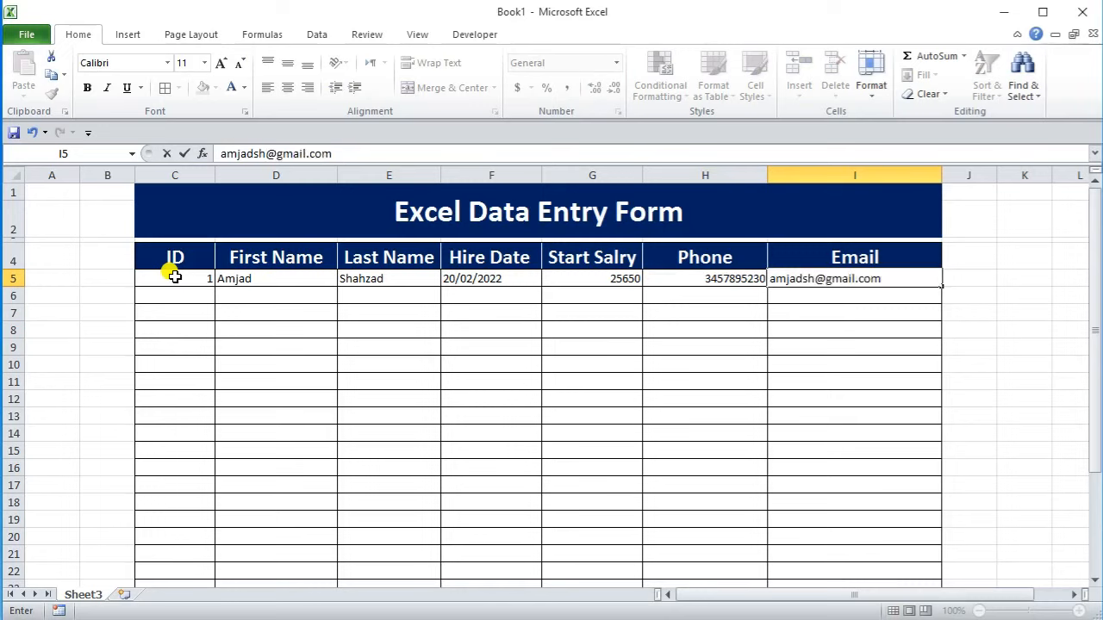
# Step: Commit the e-mail, then centre C5:I5 both ways, enlarge it to 14 pt and bold it
pyautogui.click(189, 310)
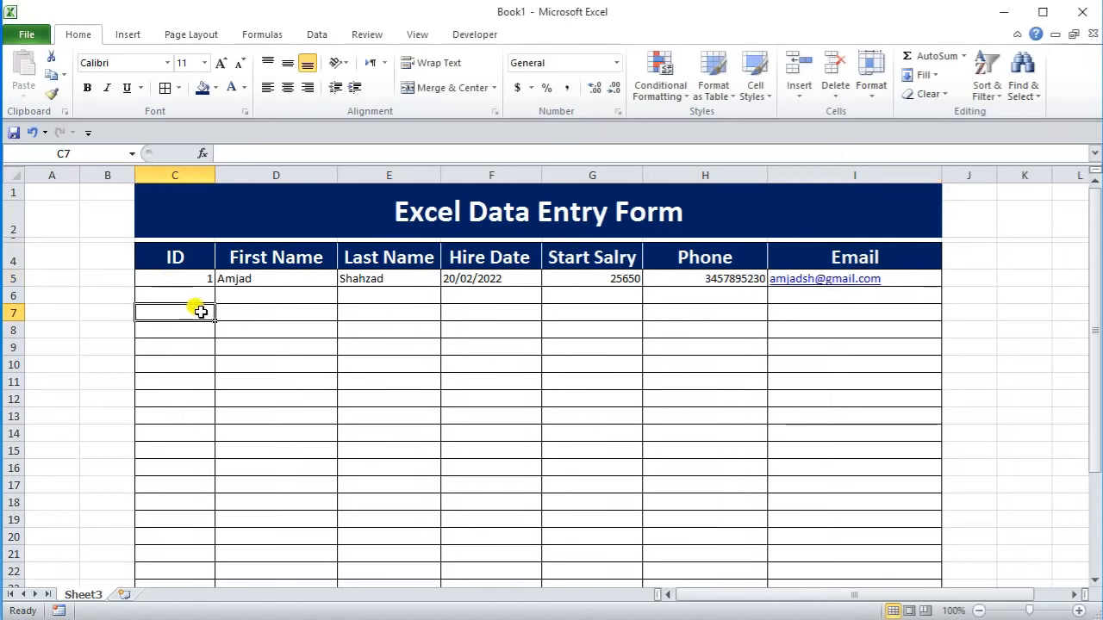
pyautogui.moveTo(186, 280); pyautogui.dragTo(840, 282)
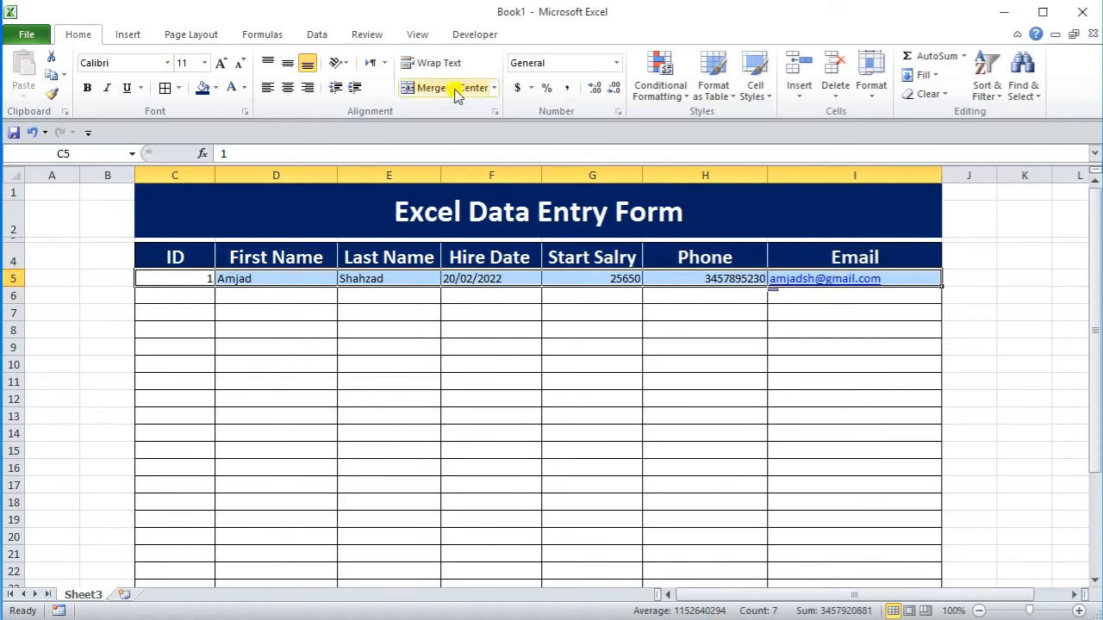
pyautogui.click(288, 64)
pyautogui.click(288, 88)
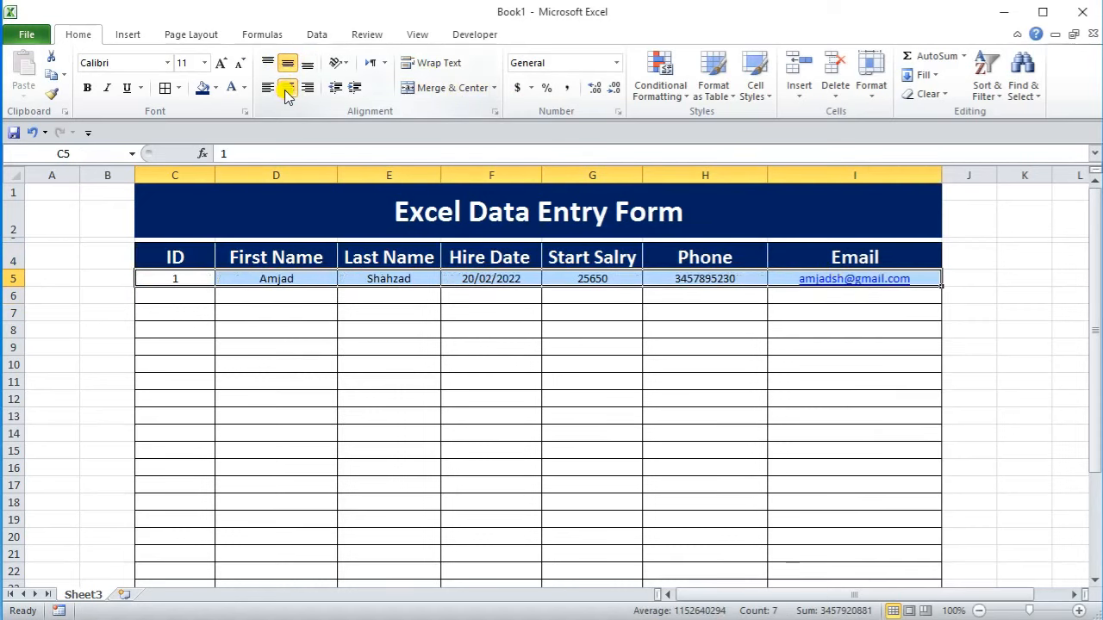
pyautogui.click(222, 65)
pyautogui.click(221, 65)
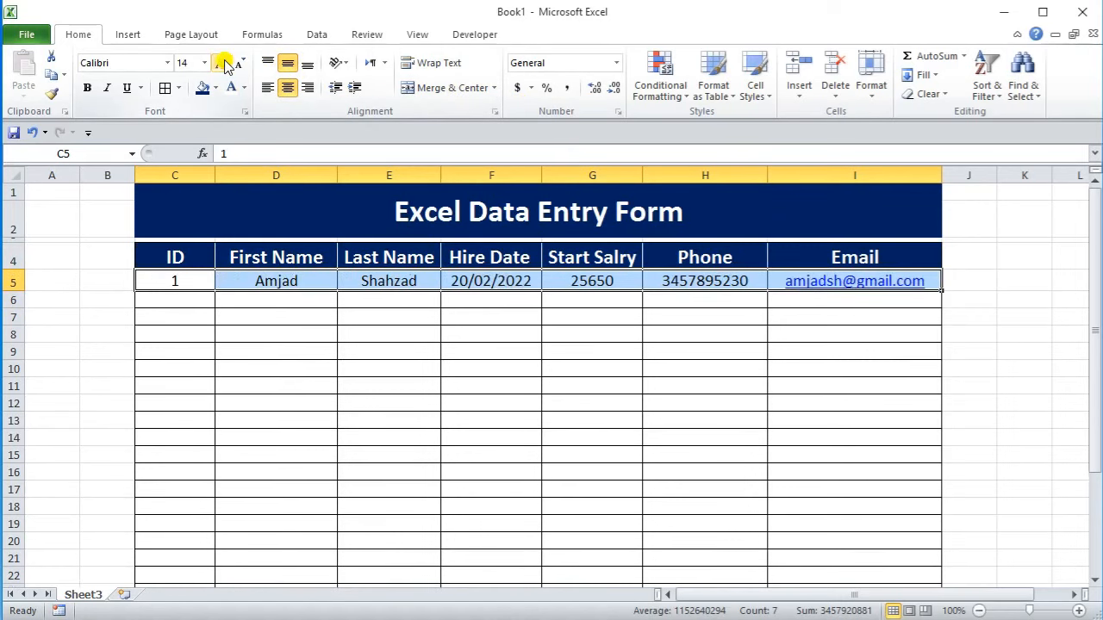
pyautogui.click(87, 89)
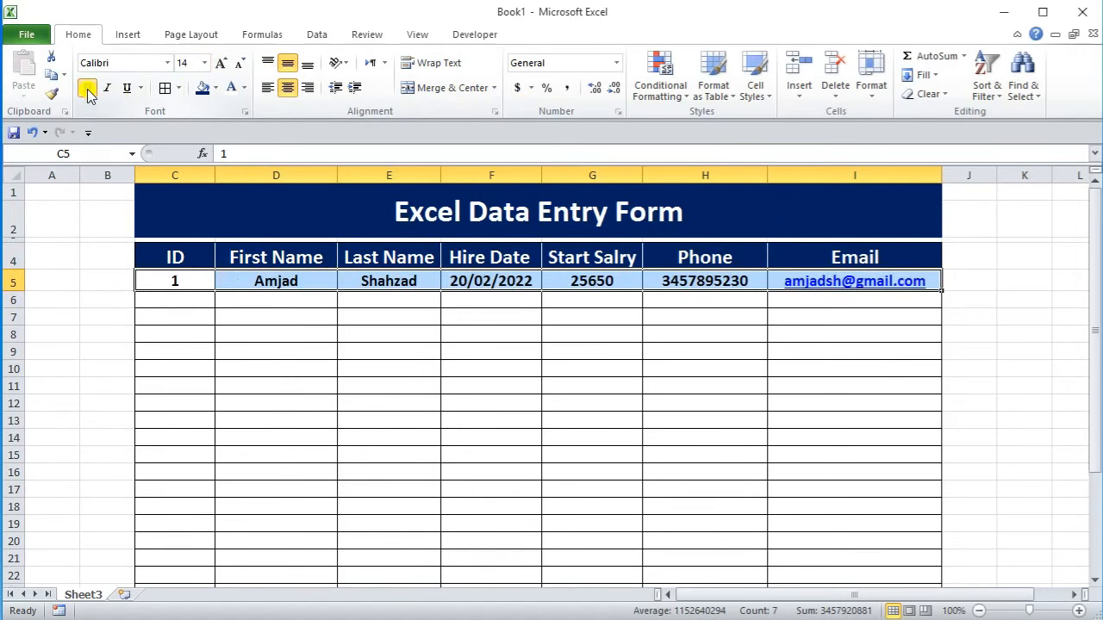
pyautogui.click(479, 279)
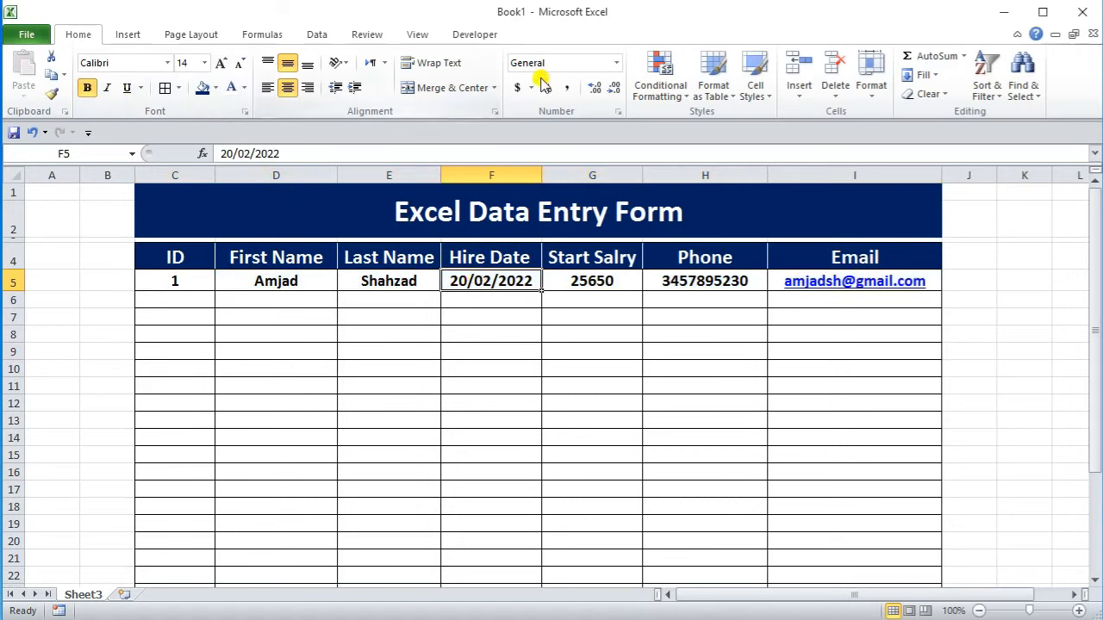
# Step: Format F5 as Short Date and G5 as Currency, showing $25,650.00
pyautogui.click(615, 63)
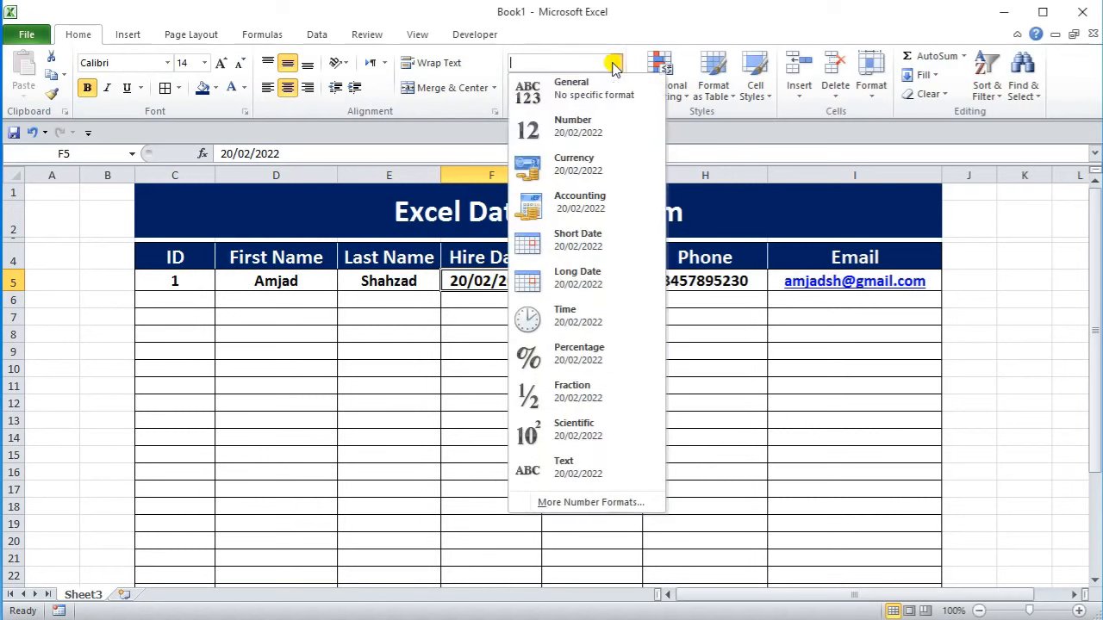
pyautogui.click(593, 250)
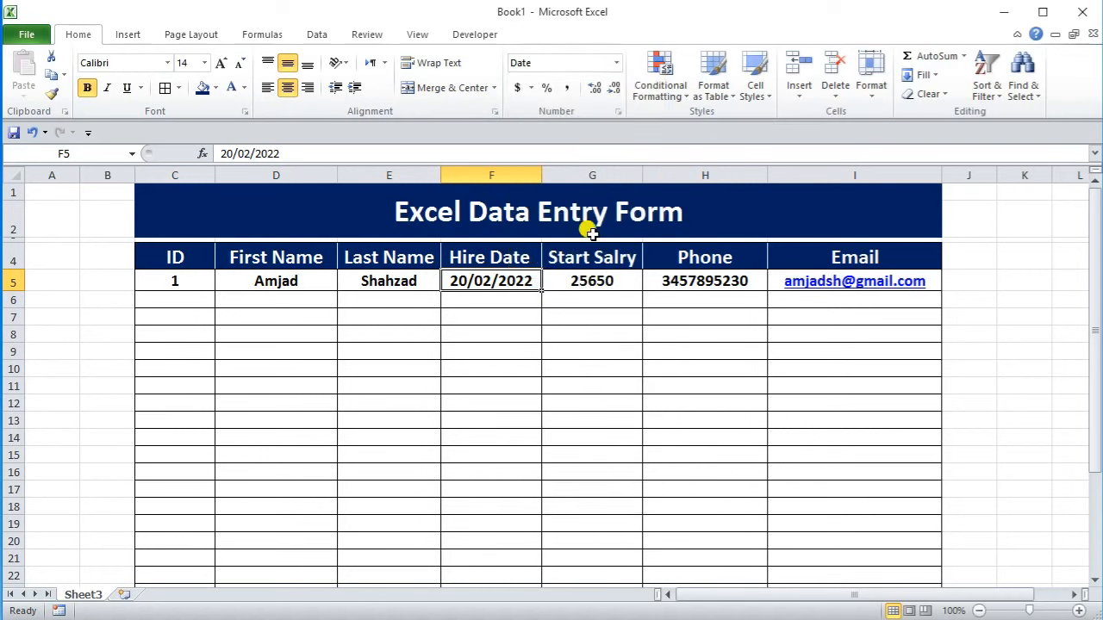
pyautogui.click(595, 281)
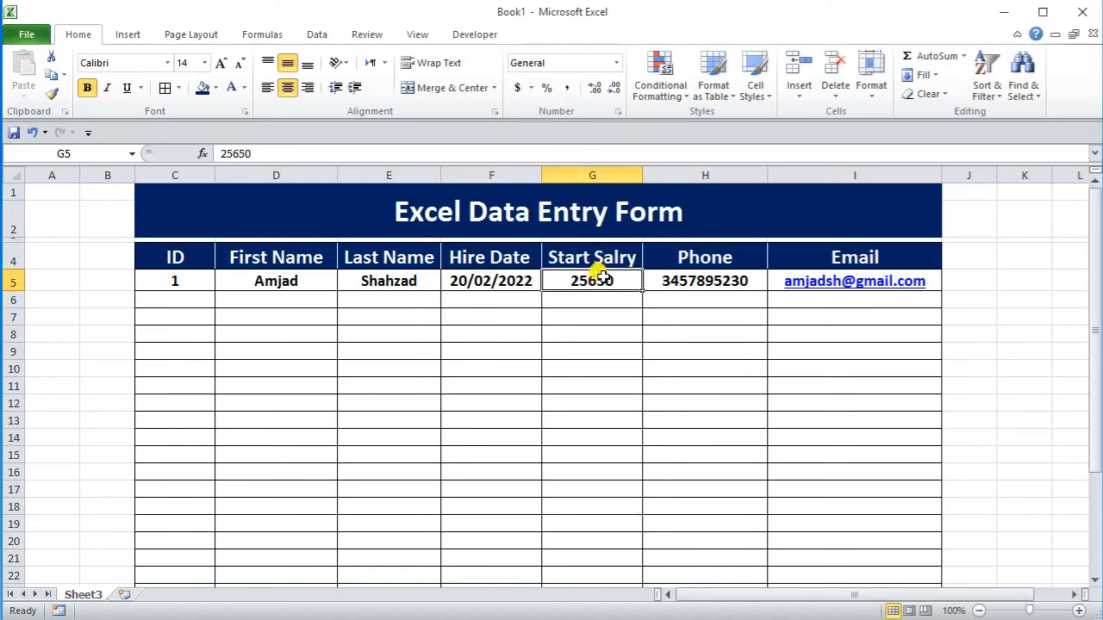
pyautogui.click(607, 62)
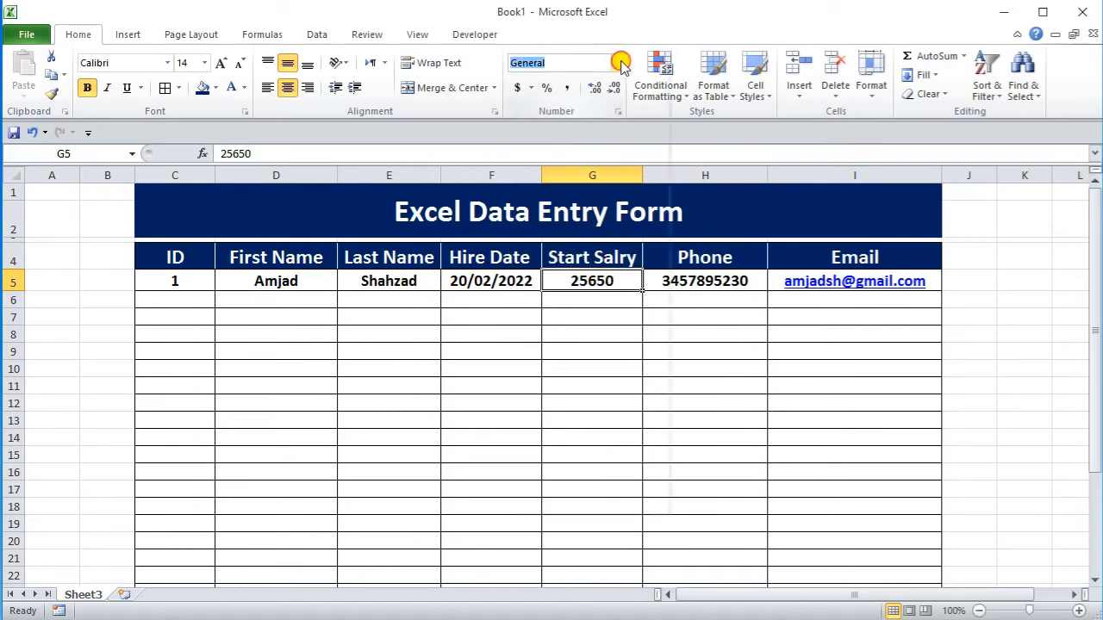
pyautogui.click(620, 63)
pyautogui.click(577, 169)
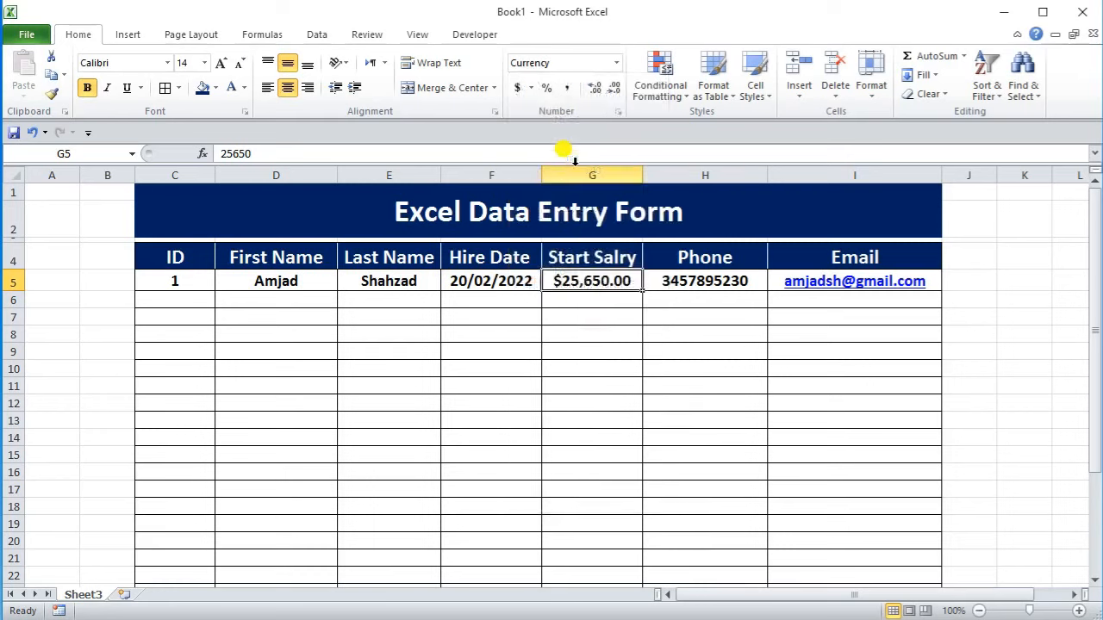
# Step: Review the first record's formatted phone, ID and salary values in H5, C5 and G5
pyautogui.click(714, 285)
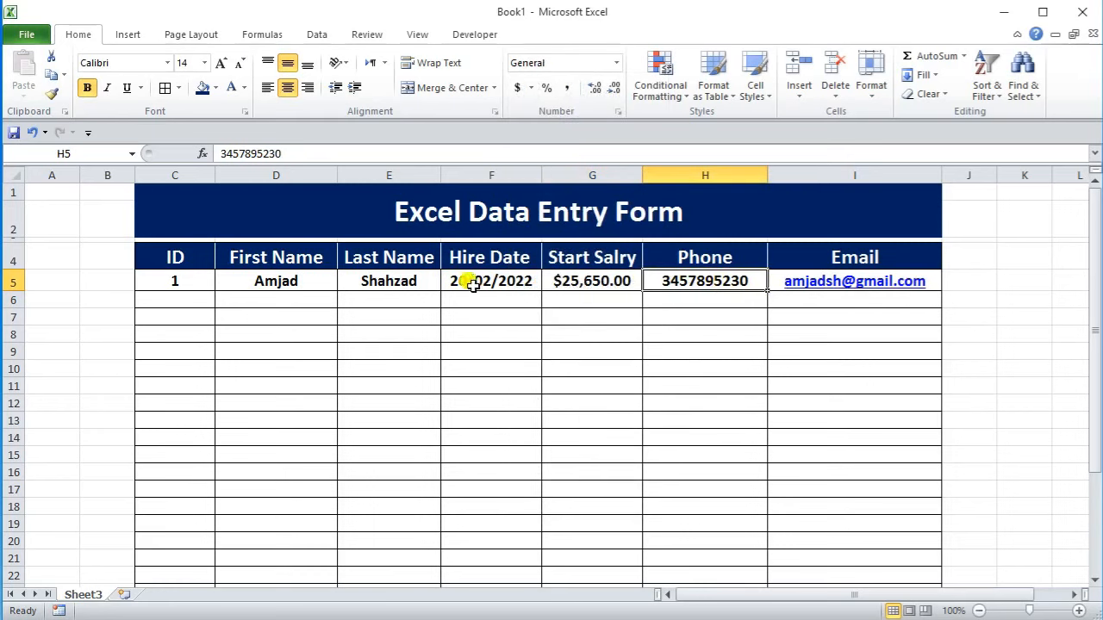
pyautogui.click(149, 277)
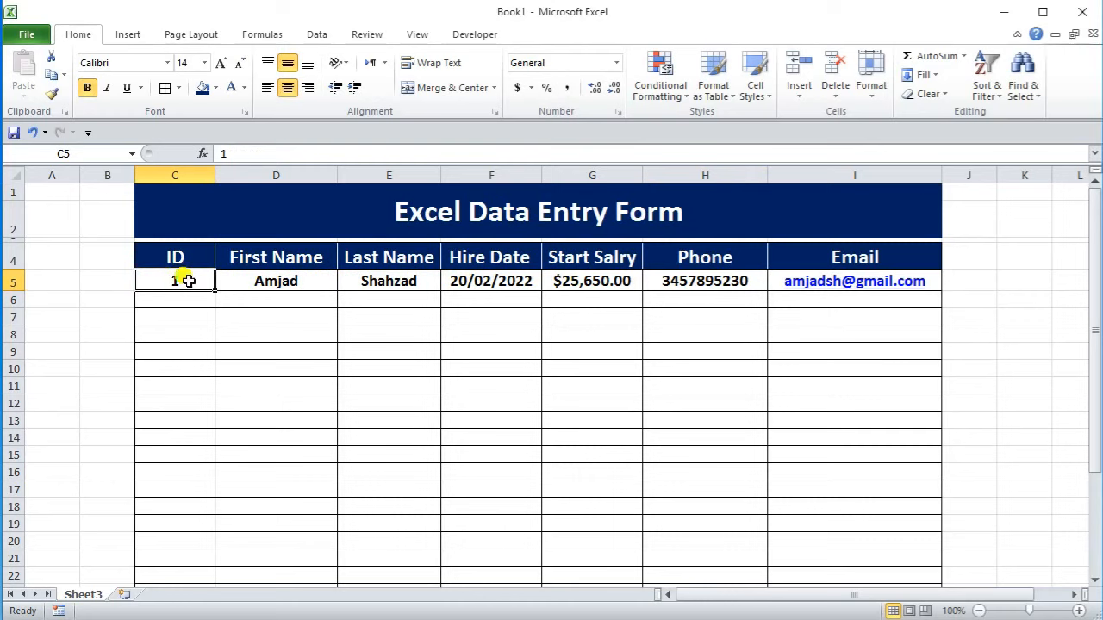
pyautogui.click(611, 280)
pyautogui.click(976, 281)
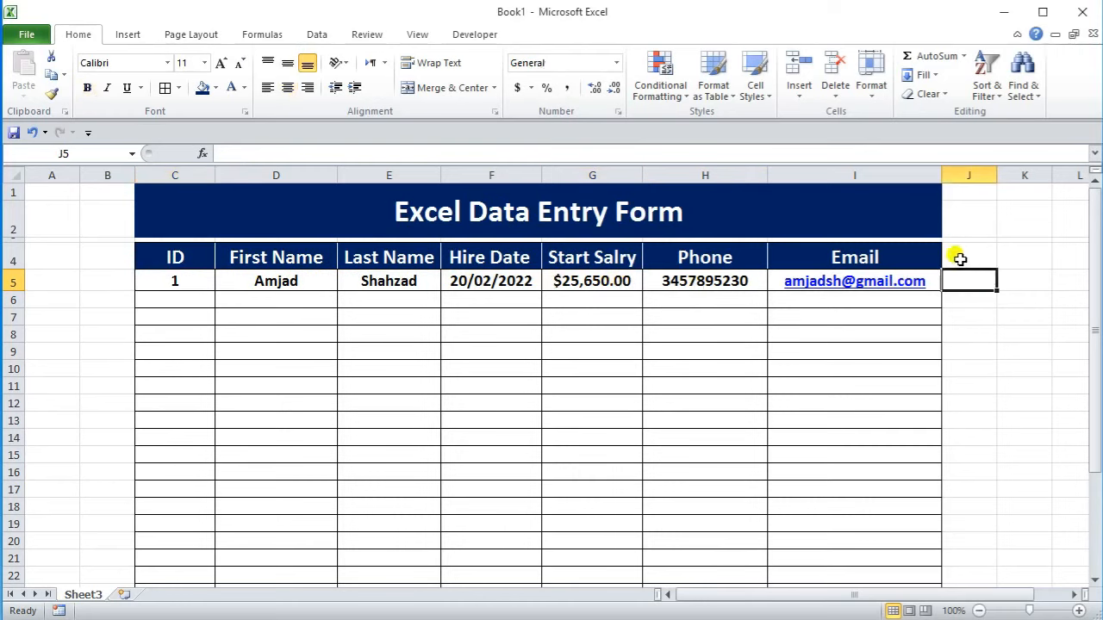
pyautogui.click(417, 283)
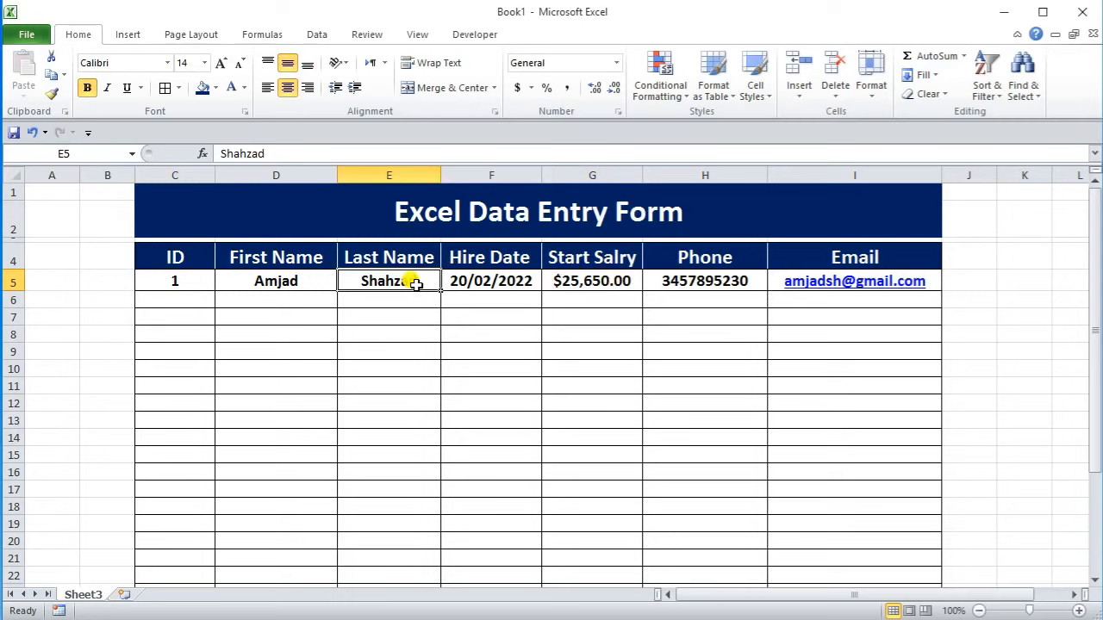
# Step: Open the Quick Access Toolbar customisation settings and list All Commands
pyautogui.rightClick(116, 137)
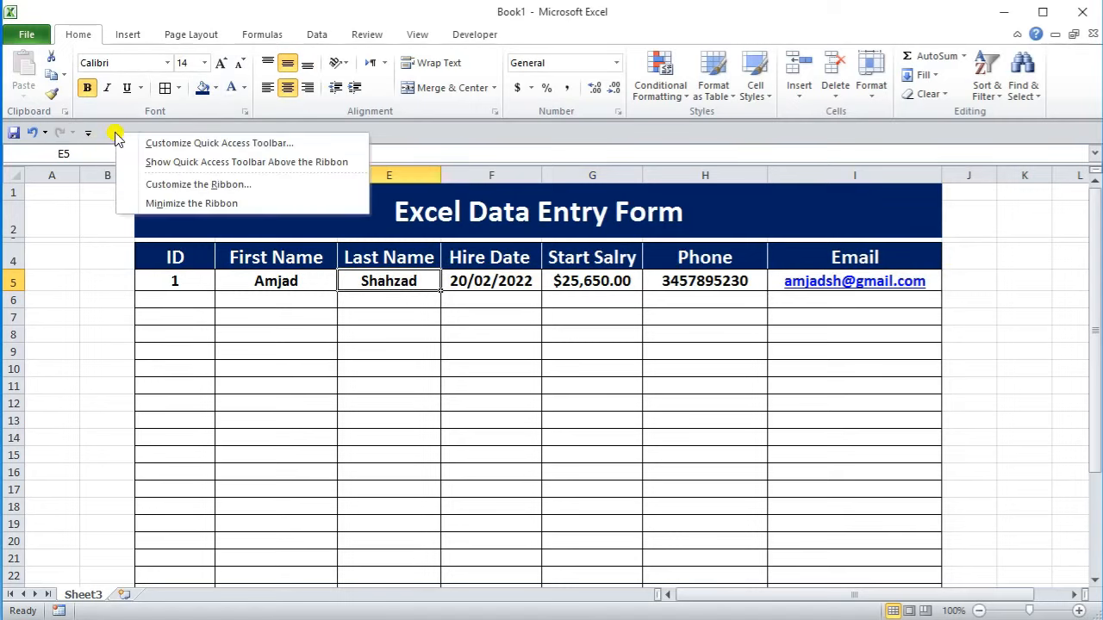
pyautogui.click(240, 144)
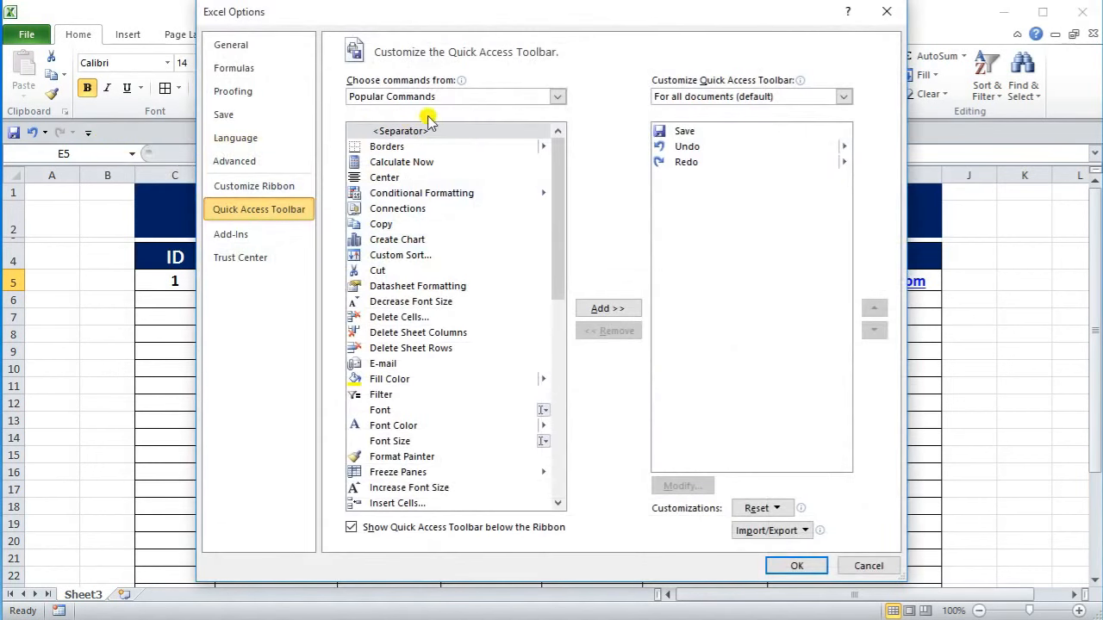
pyautogui.click(557, 96)
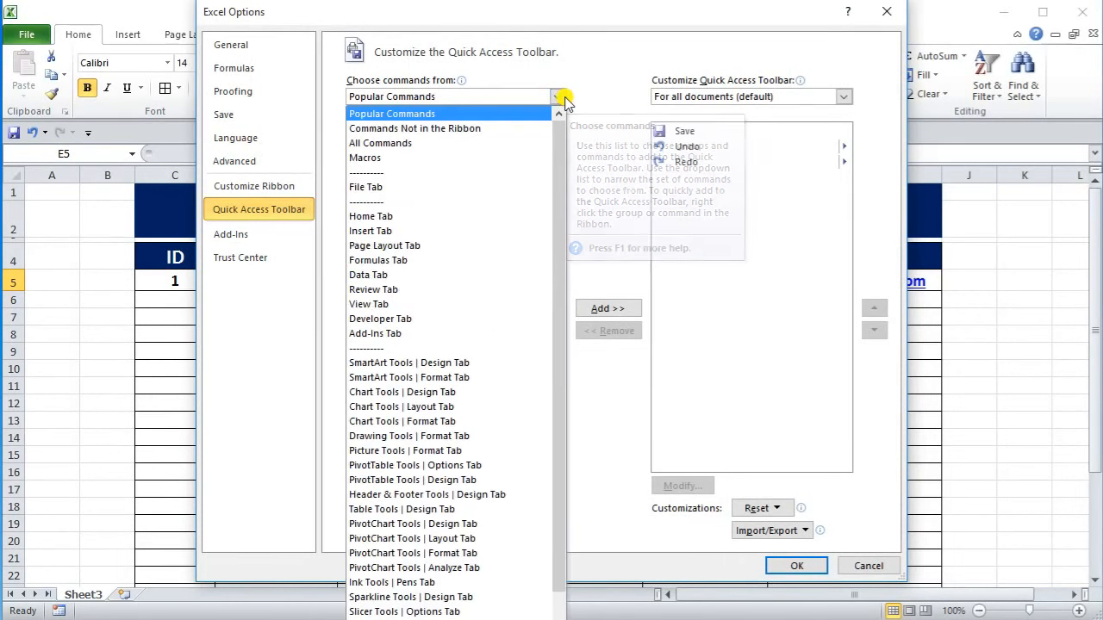
pyautogui.click(380, 145)
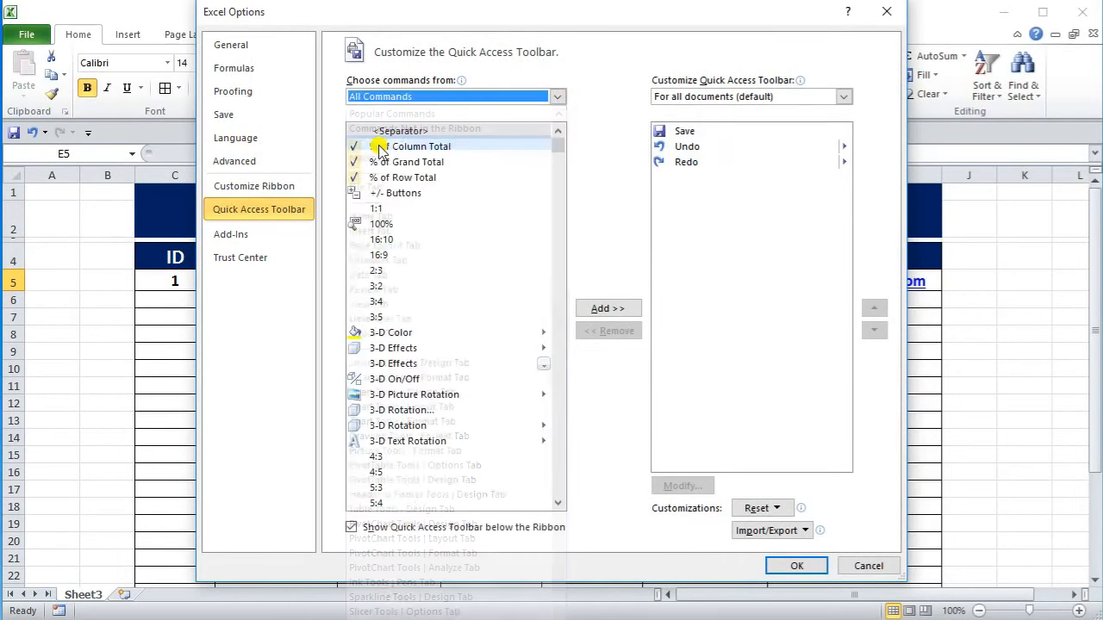
# Step: Add the Form... command to the Quick Access Toolbar and confirm with OK
pyautogui.scroll(-5, 500, 288)
pyautogui.scroll(-20, 500, 293)
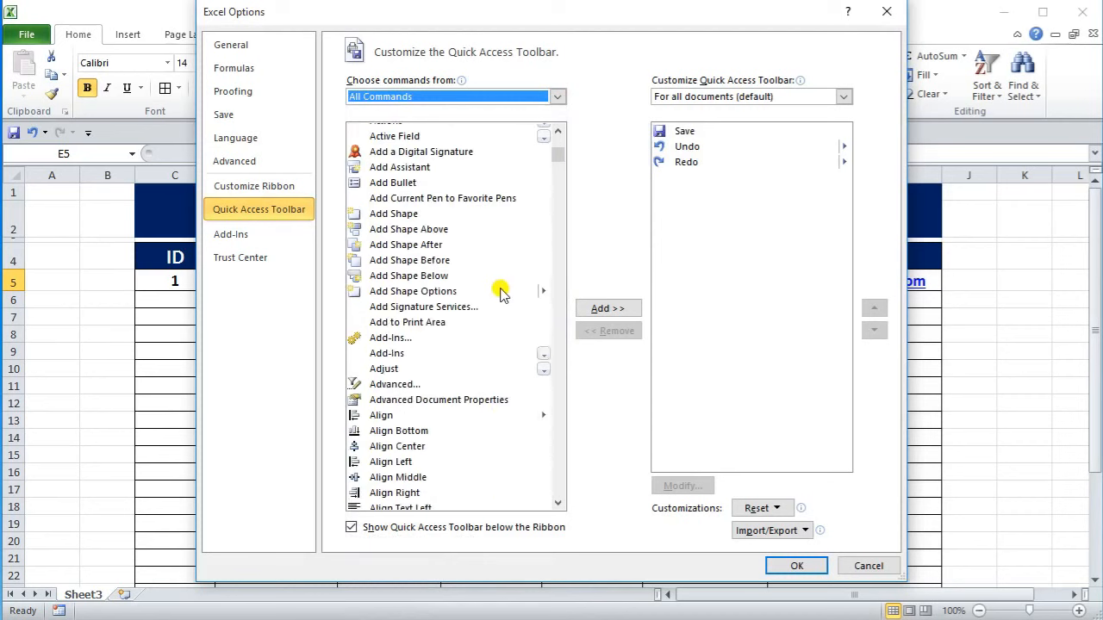
pyautogui.scroll(-20, 499, 293)
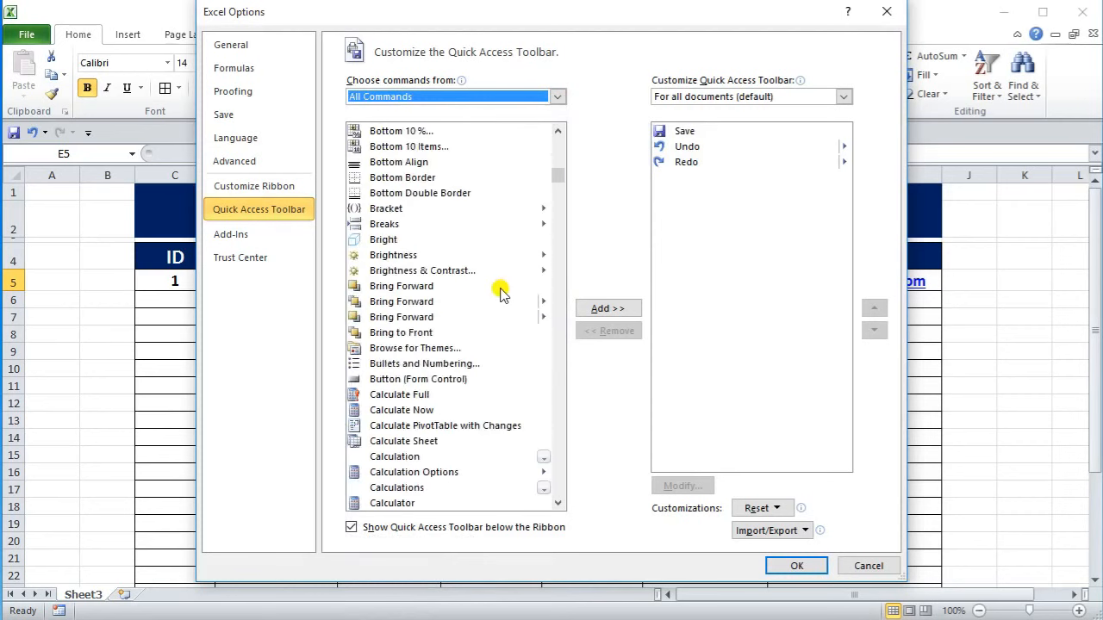
pyautogui.scroll(-20, 500, 293)
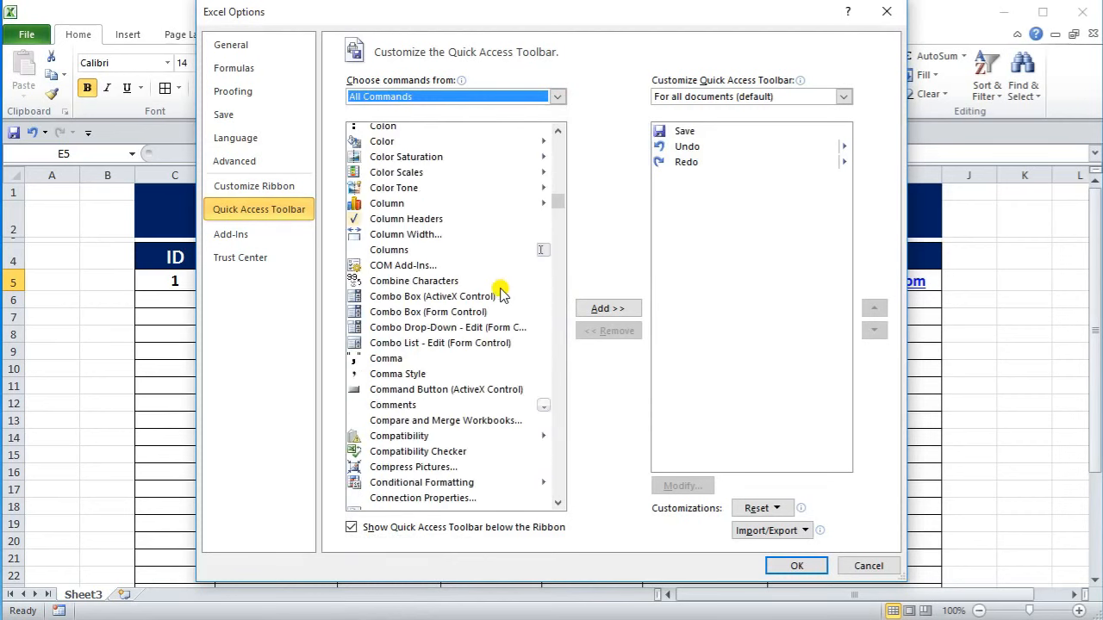
pyautogui.scroll(-18, 500, 293)
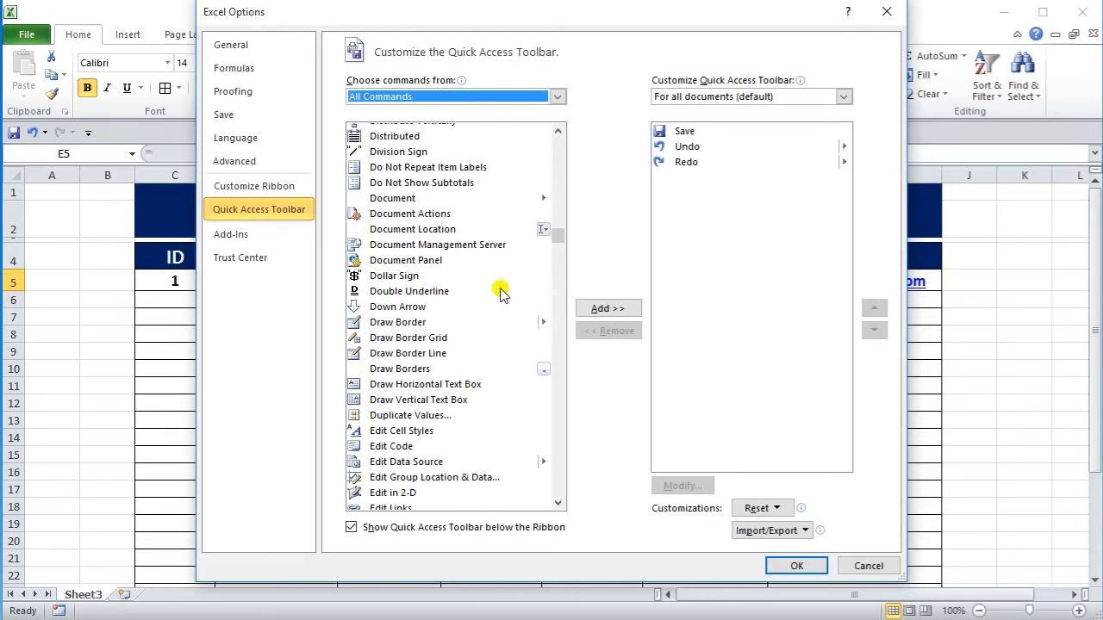
pyautogui.scroll(-20, 500, 293)
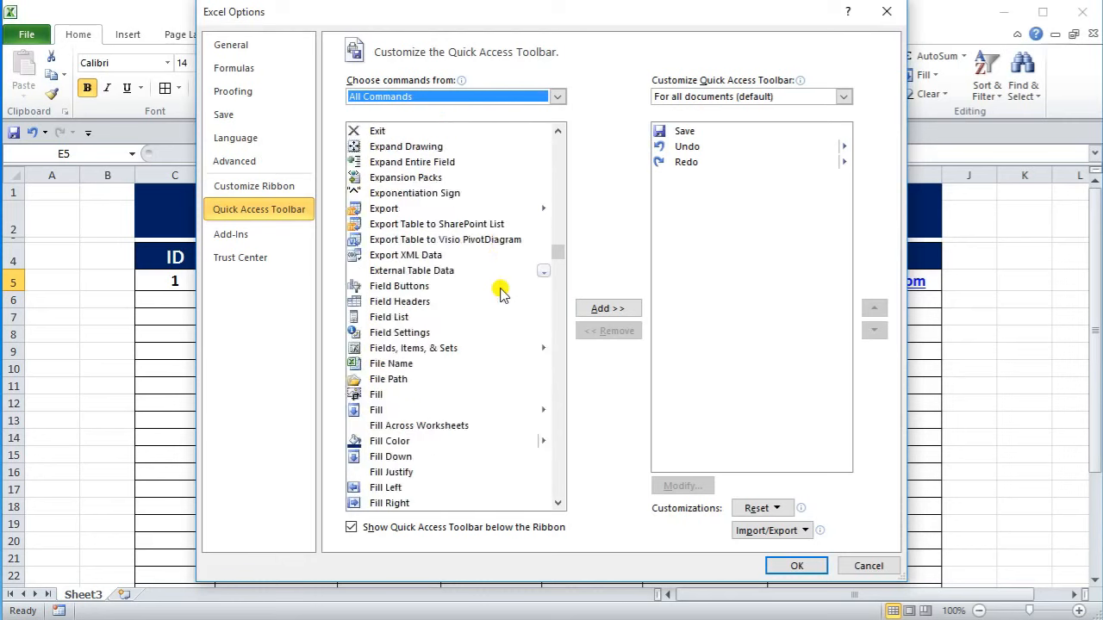
pyautogui.scroll(-1, 500, 293)
pyautogui.scroll(-5, 501, 293)
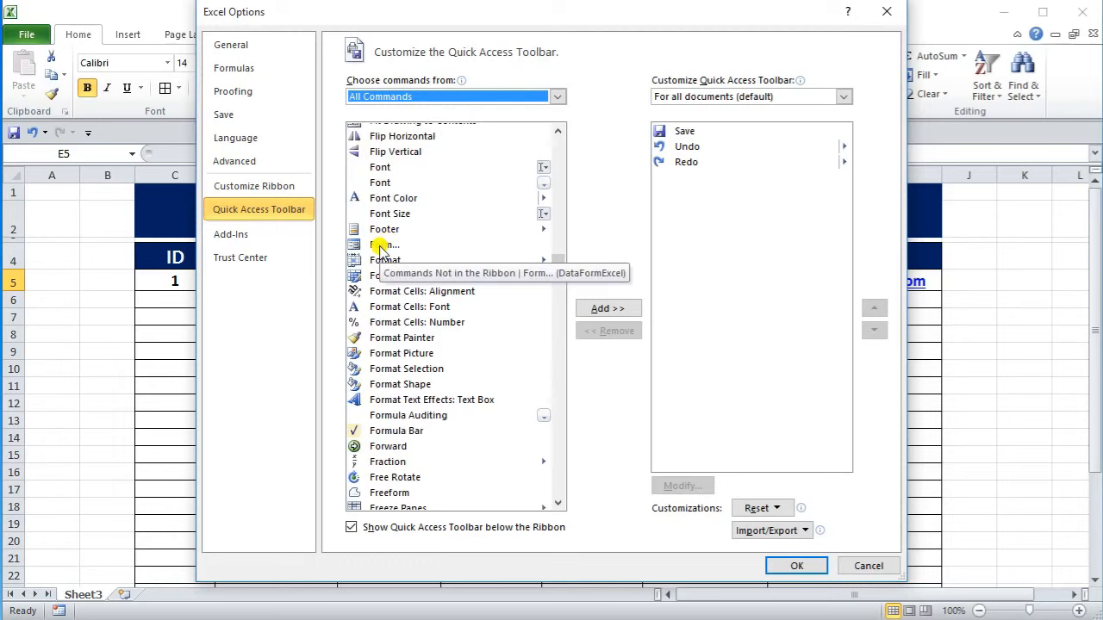
pyautogui.click(380, 246)
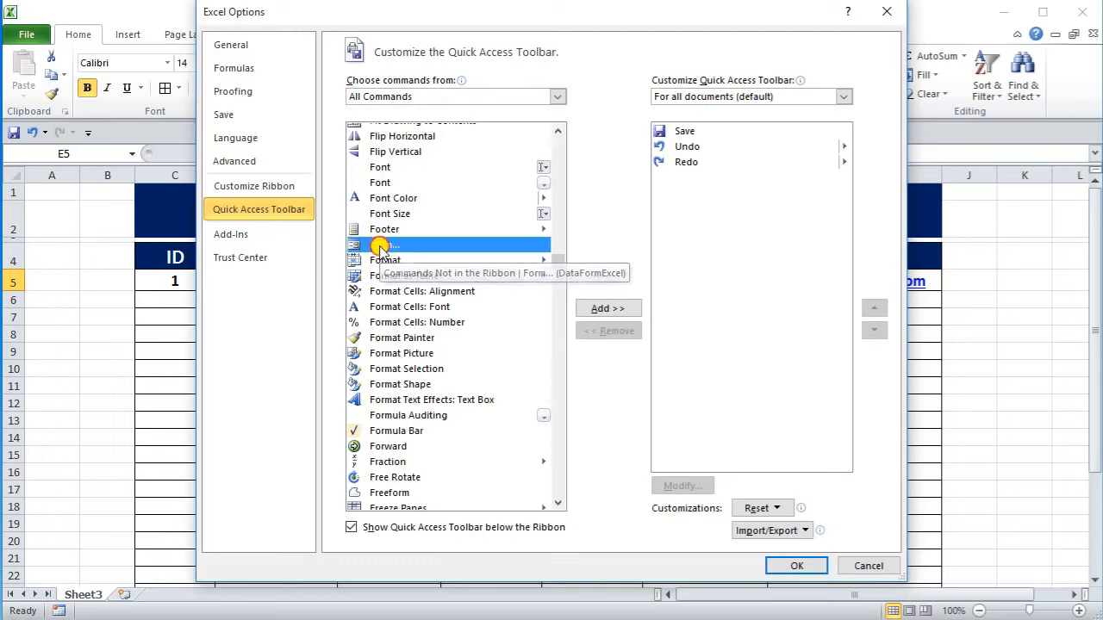
pyautogui.click(608, 309)
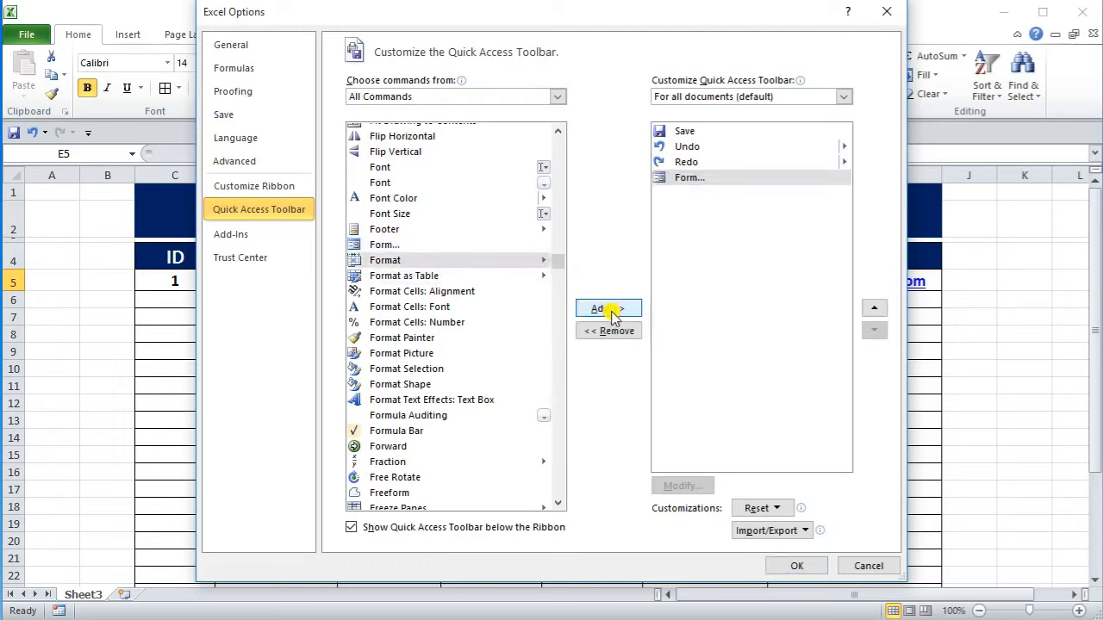
pyautogui.click(817, 568)
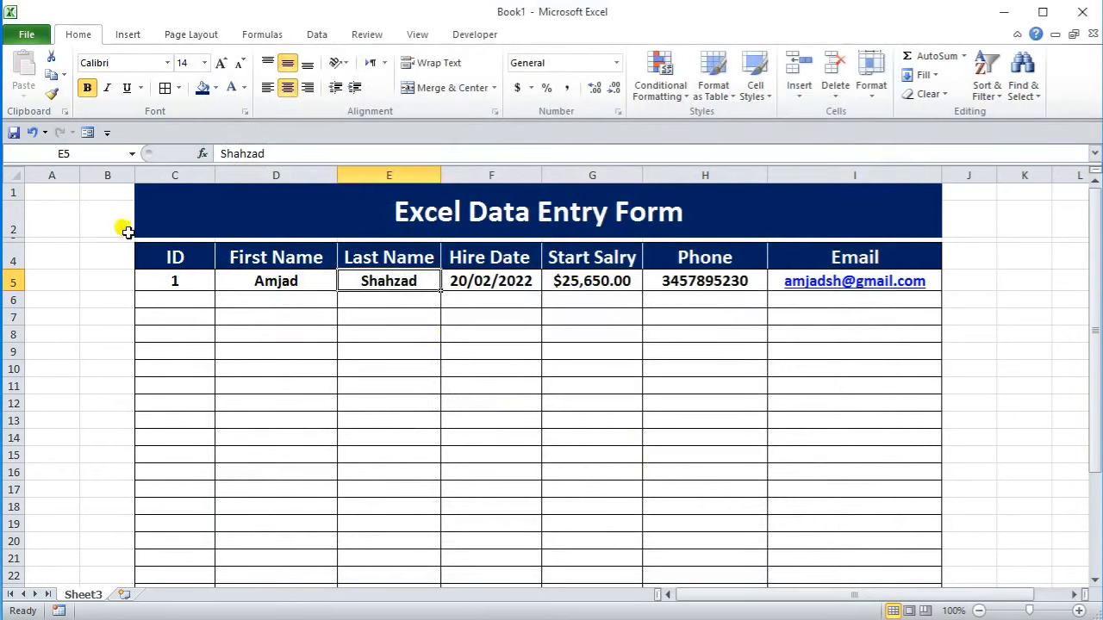
# Step: Launch the Sheet3 data form from the Quick Access Toolbar and start a blank new record
pyautogui.click(87, 132)
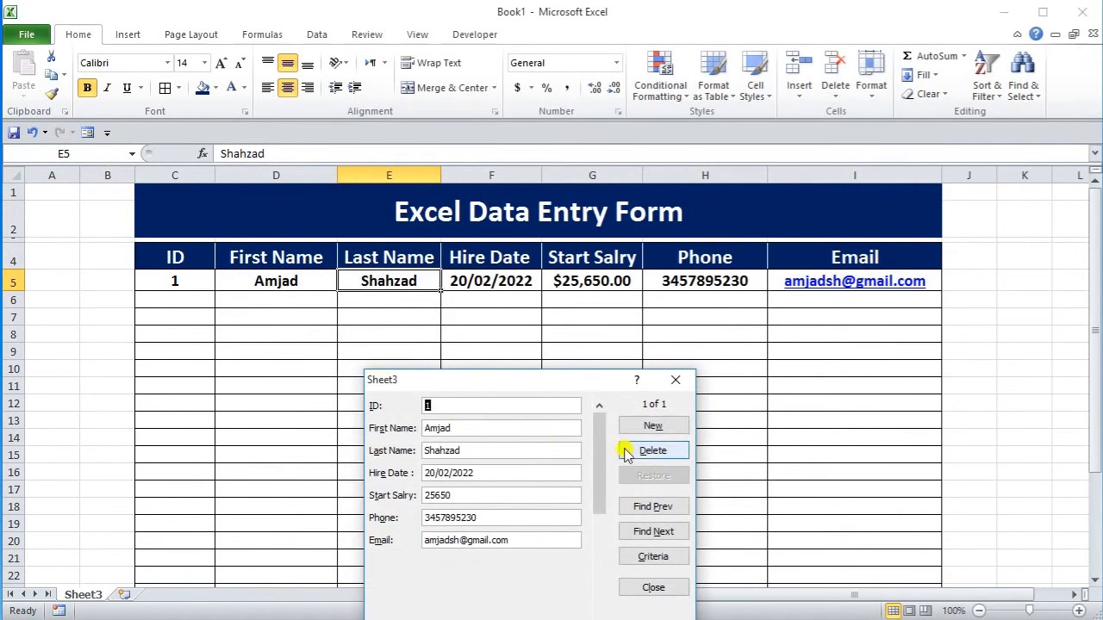
pyautogui.moveTo(595, 386); pyautogui.dragTo(739, 341)
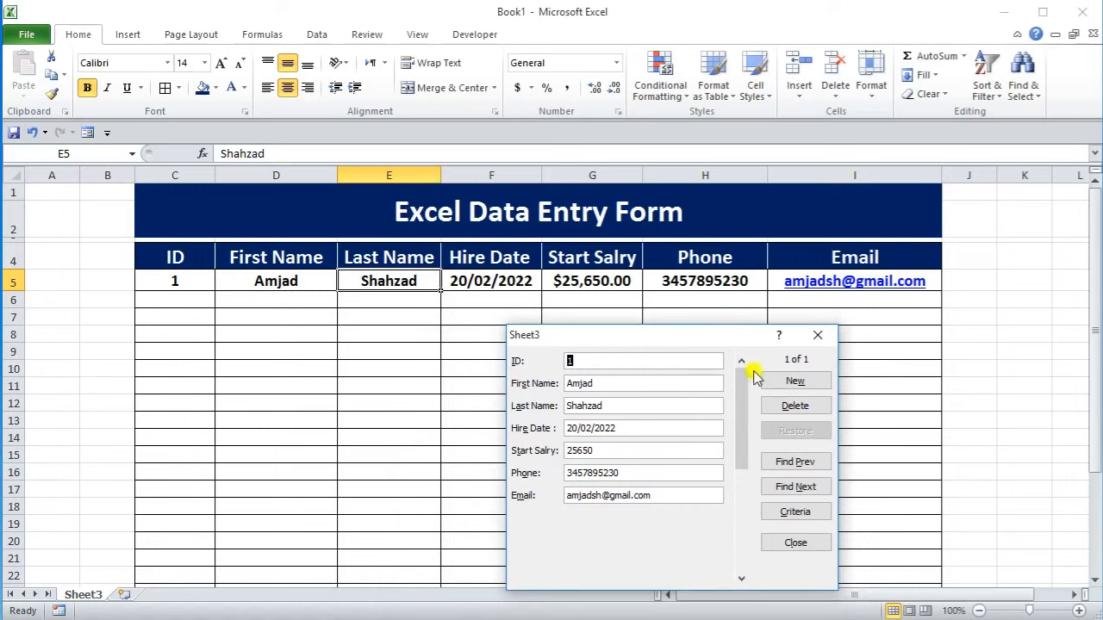
pyautogui.click(790, 382)
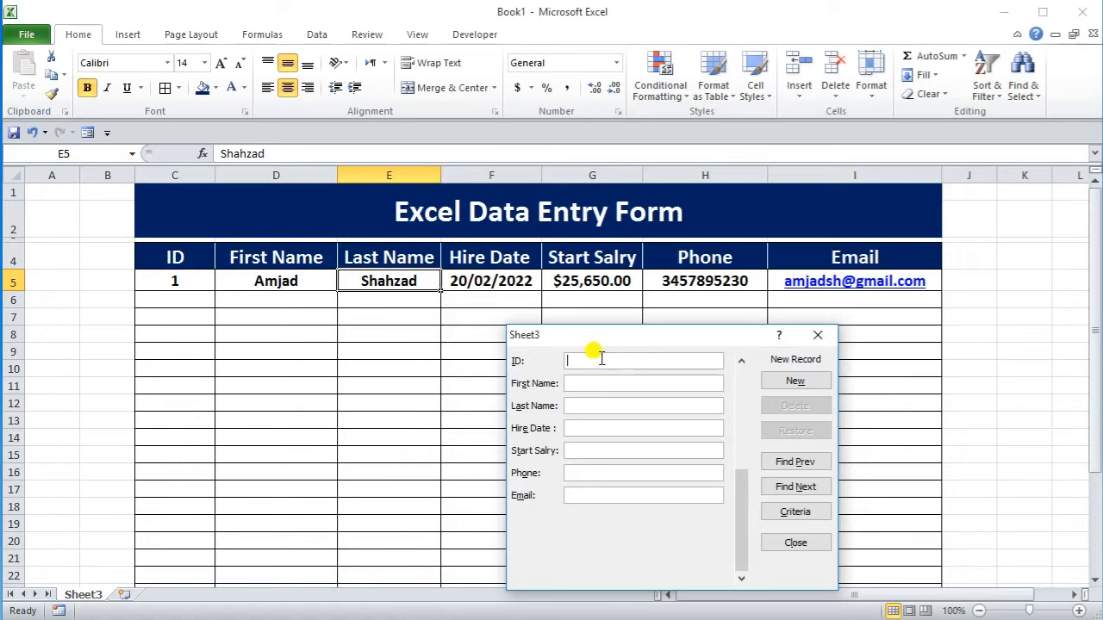
# Step: Enter record 2 with ID 2, names, hire date 10/3/2022, salary 50250, phone and e-mail, then save it
pyautogui.write('2')
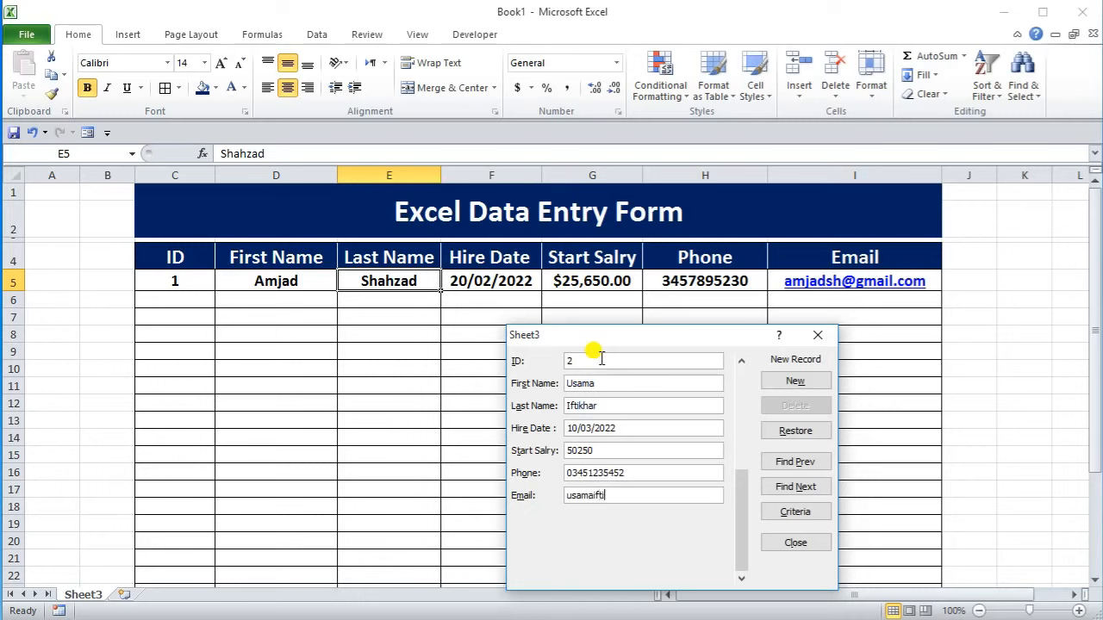
pyautogui.write('@gmail.com')
pyautogui.click(796, 382)
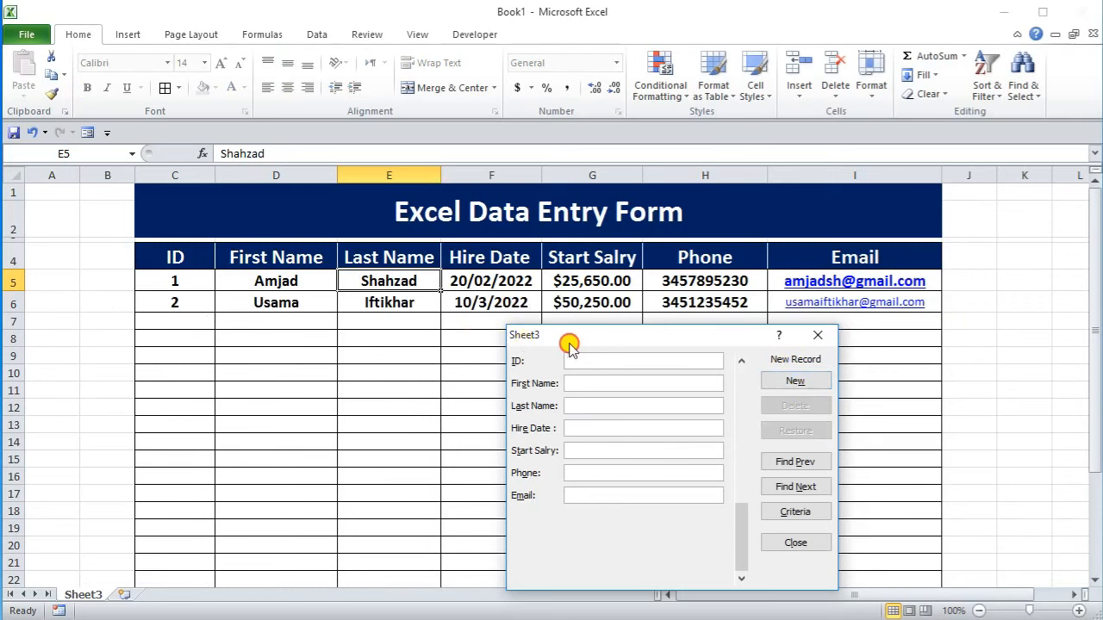
# Step: Enter record 3 with ID 3, the employee's name, hire date 05/04/2022, salary 50265, phone and e-mail, then save it
pyautogui.moveTo(610, 336); pyautogui.dragTo(357, 350)
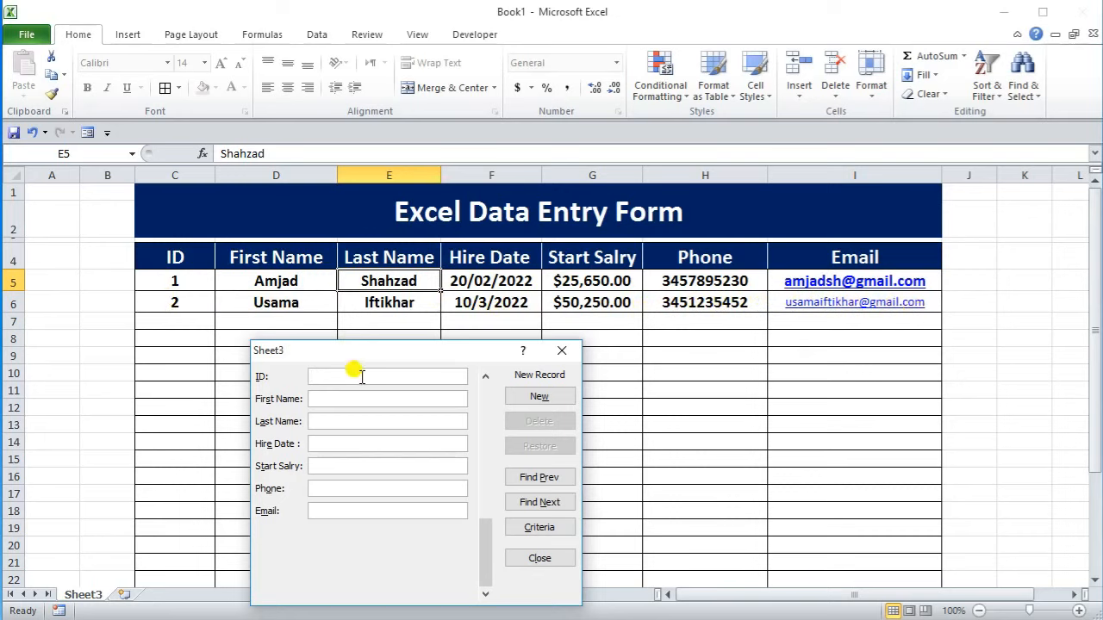
pyautogui.write('3')
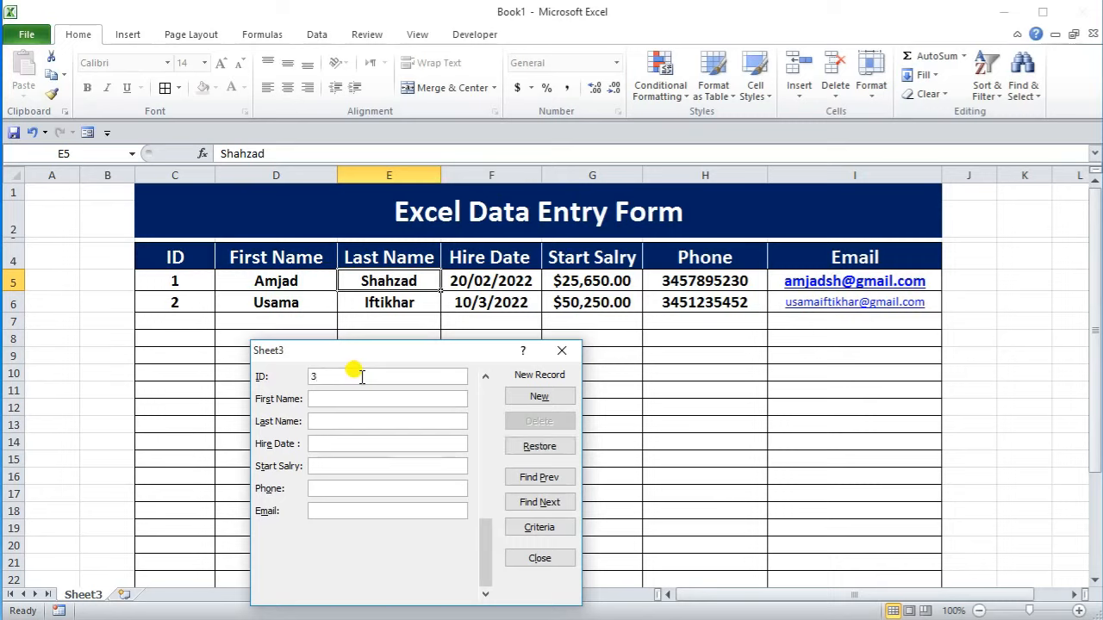
pyautogui.write('05/')
pyautogui.write('04')
pyautogui.write('/2022')
pyautogui.press('Tab')
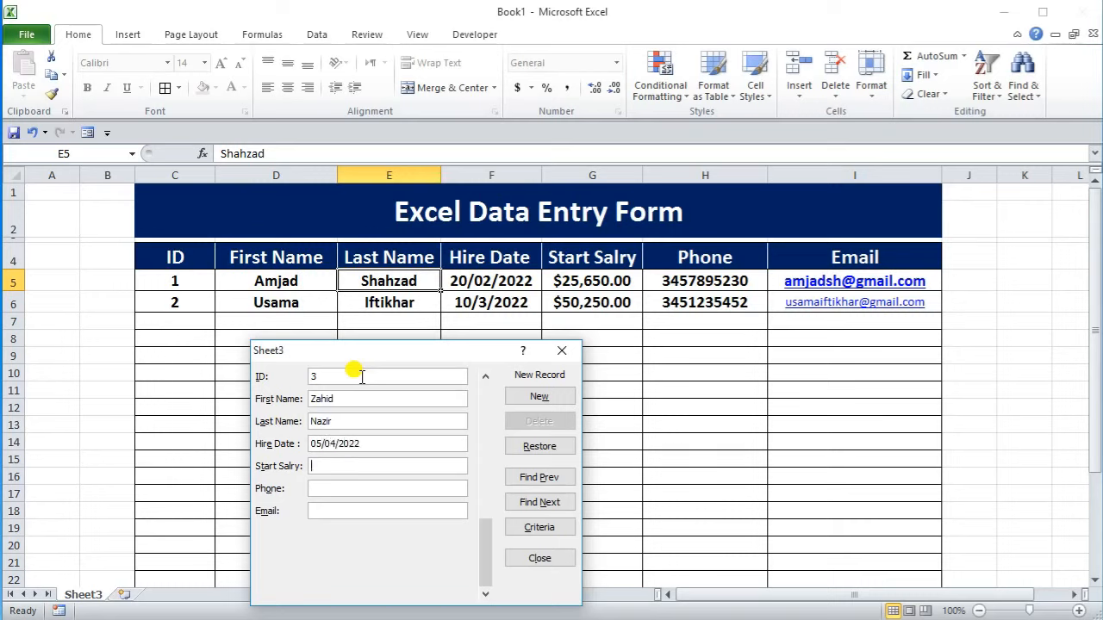
pyautogui.write('50265')
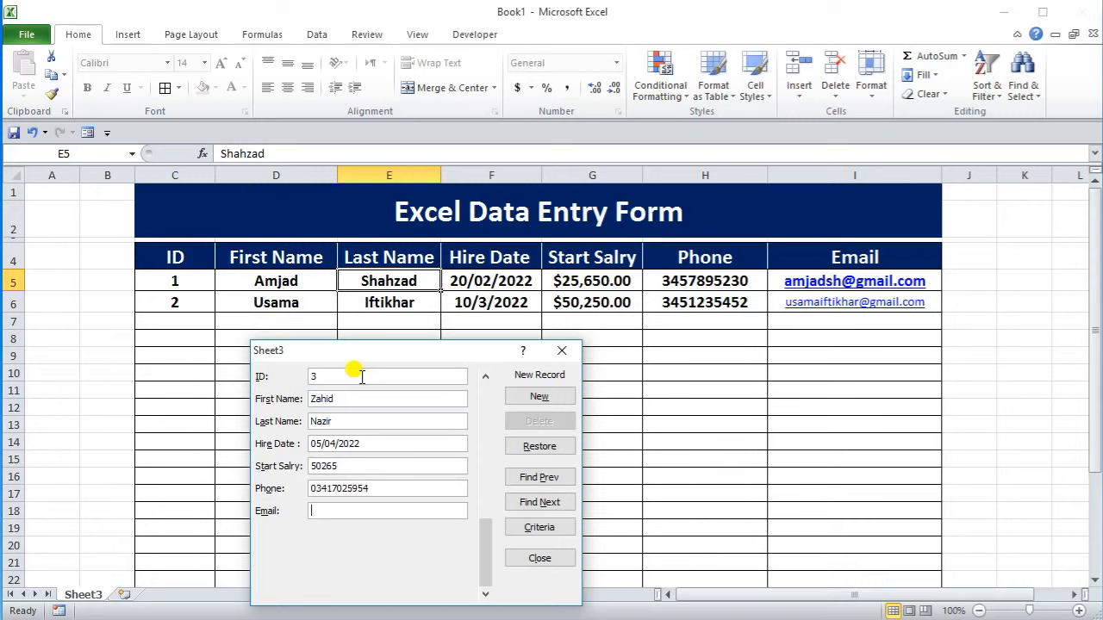
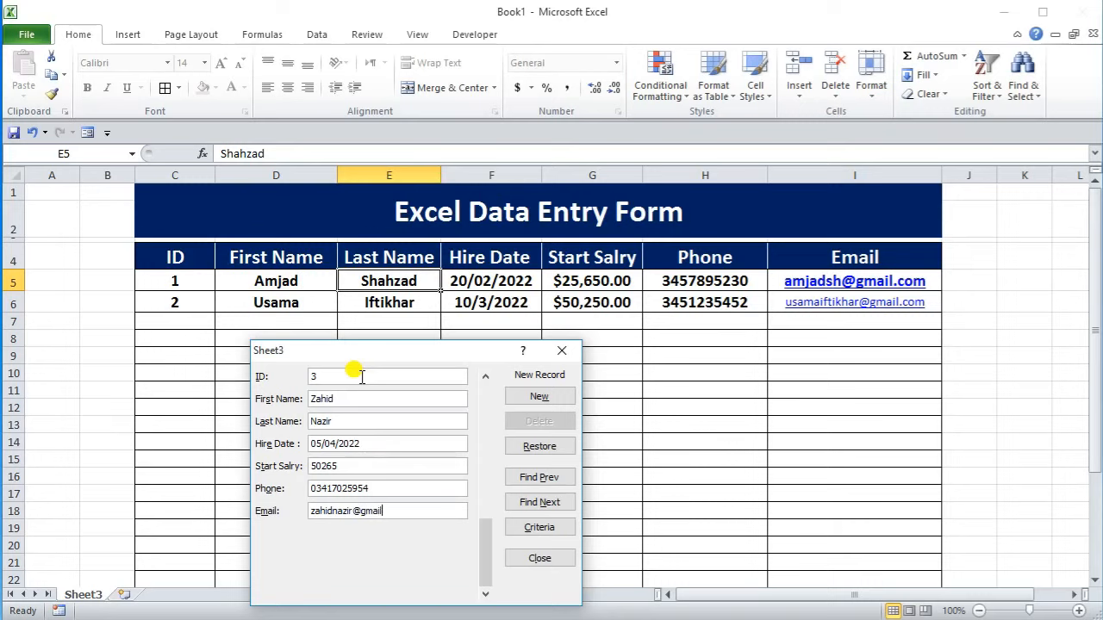
pyautogui.click(543, 396)
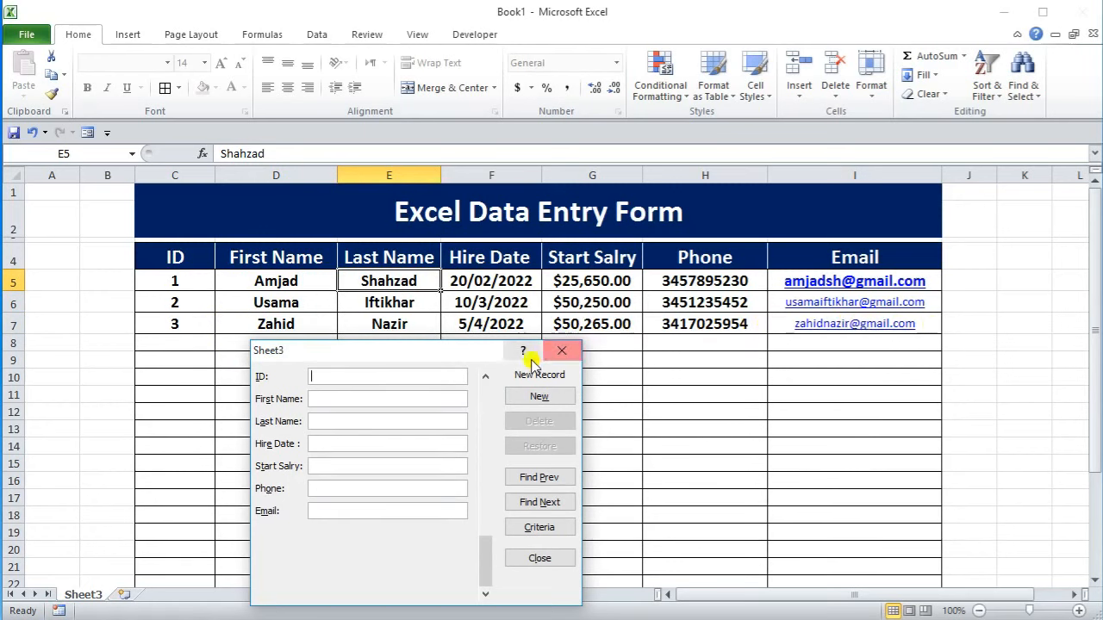
# Step: Check the three employee records in rows 5–7, then close the data form
pyautogui.moveTo(473, 350); pyautogui.dragTo(840, 345)
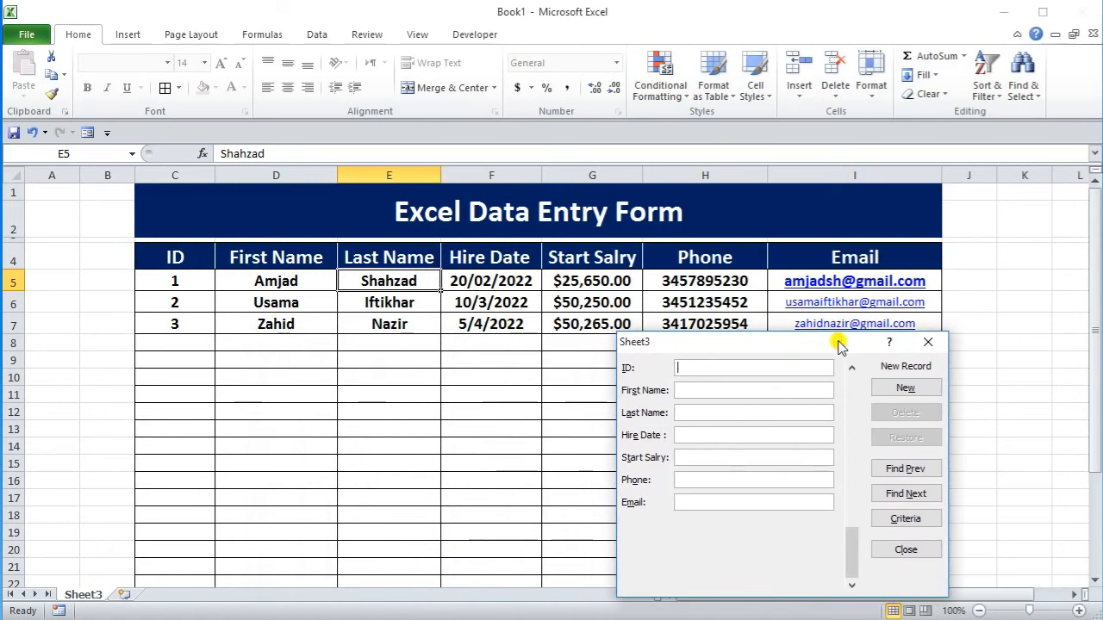
pyautogui.scroll(-1, 393, 347)
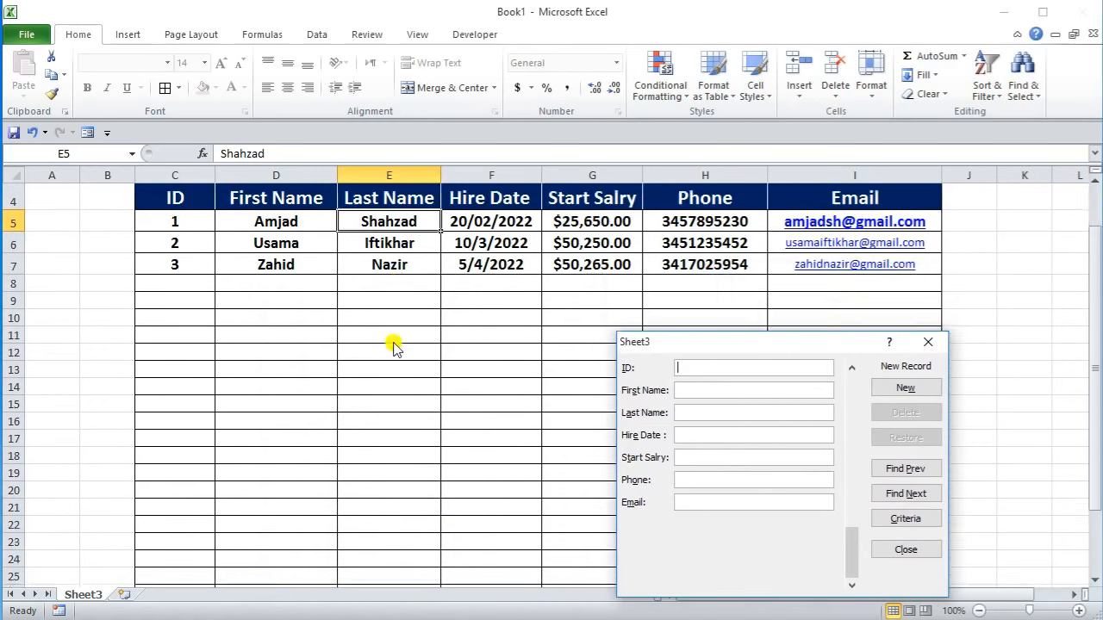
pyautogui.scroll(1, 393, 345)
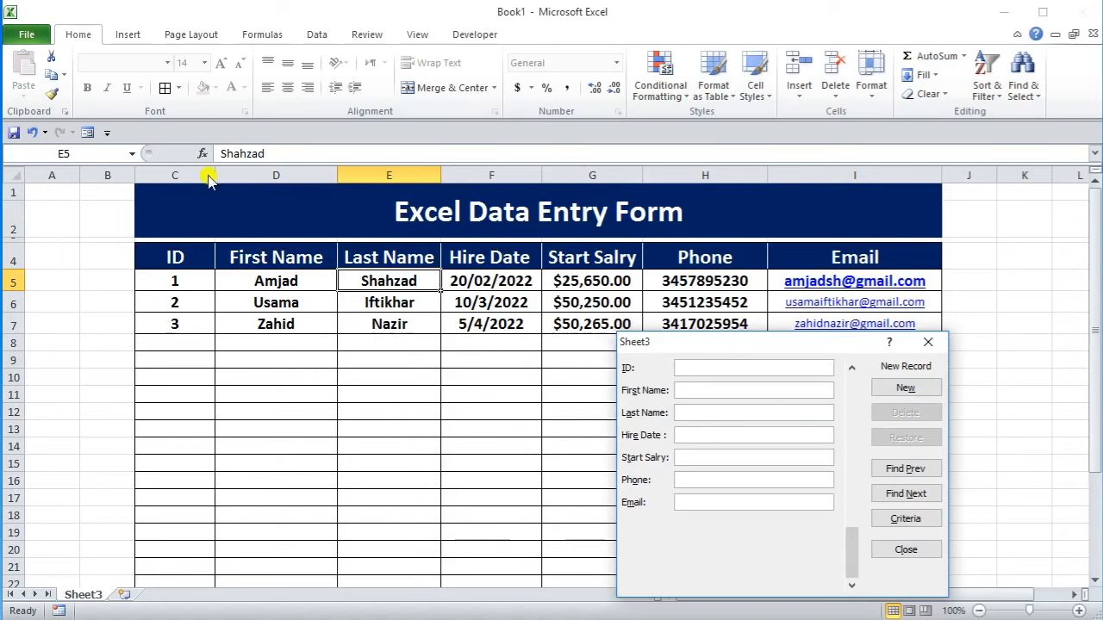
pyautogui.click(932, 346)
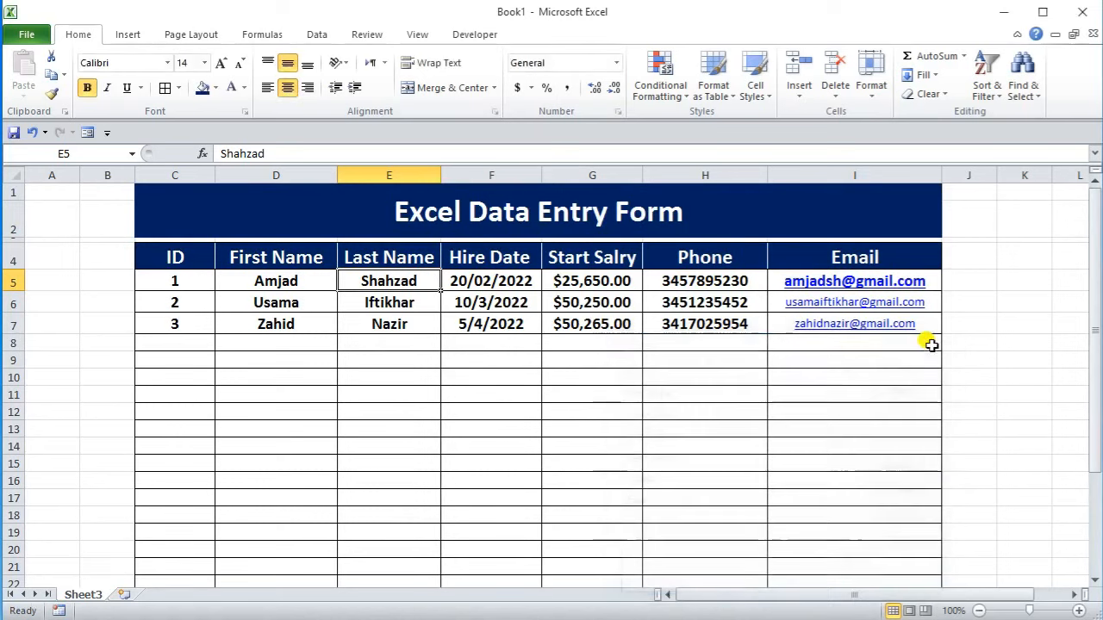